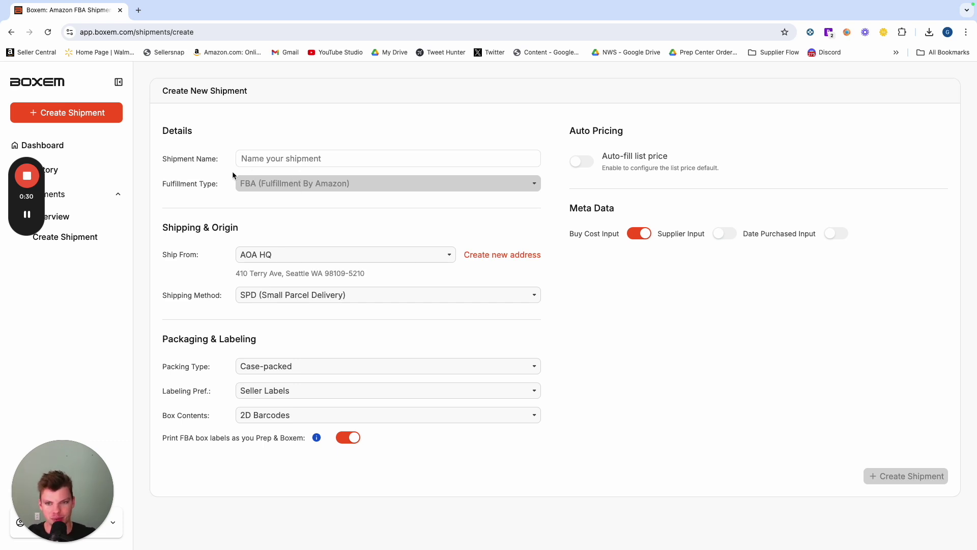
Name the new shipment "Test"
left_click(304, 156)
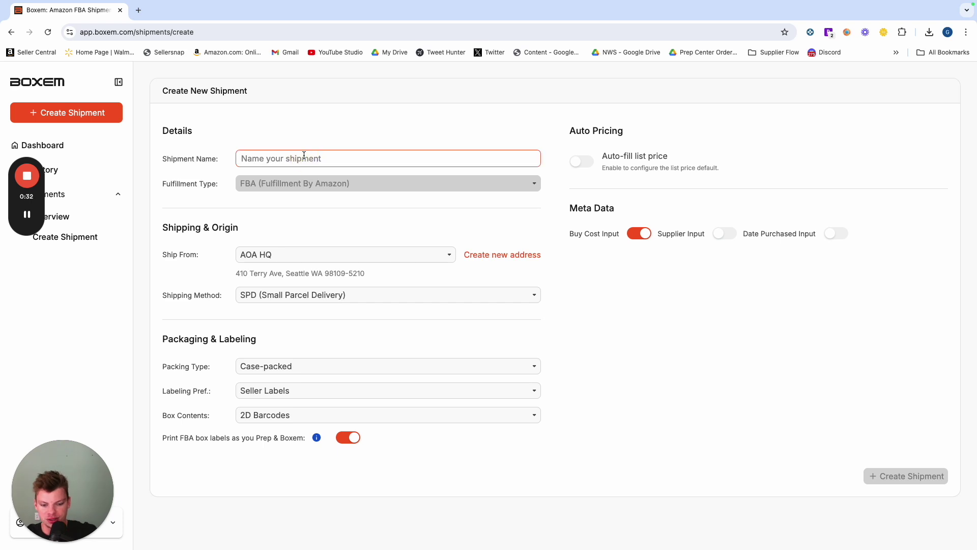
type("Test n")
type("ame")
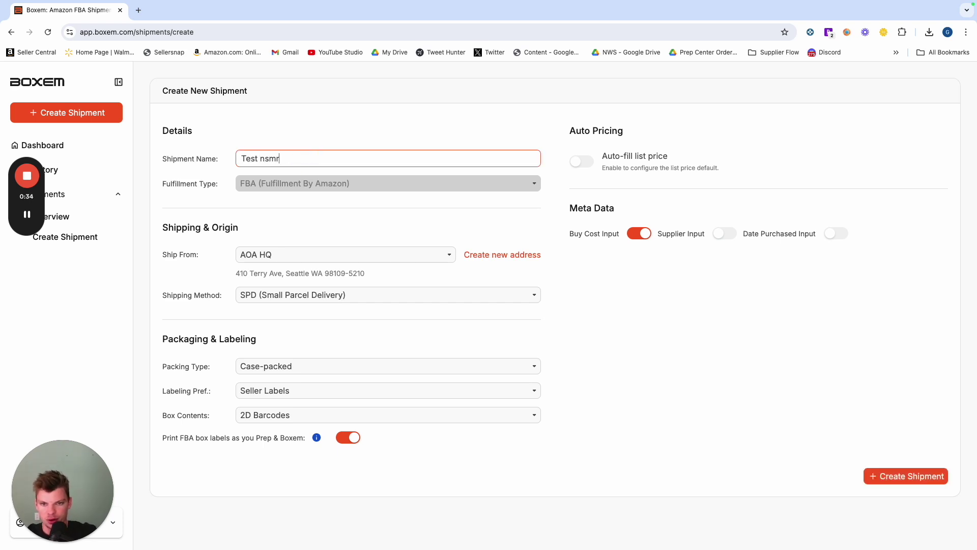
key("BackSpace")
key("BackSpace")
key("BackSpace")
key("BackSpace")
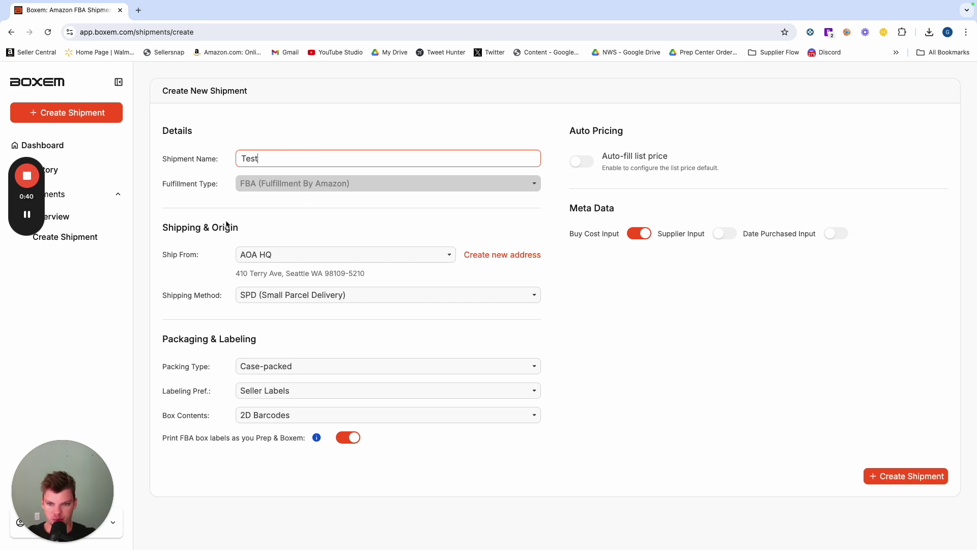
Review the shipping origin details and choose SPD (Small Parcel Delivery) as the shipping method
left_click_drag(165, 228, 267, 234)
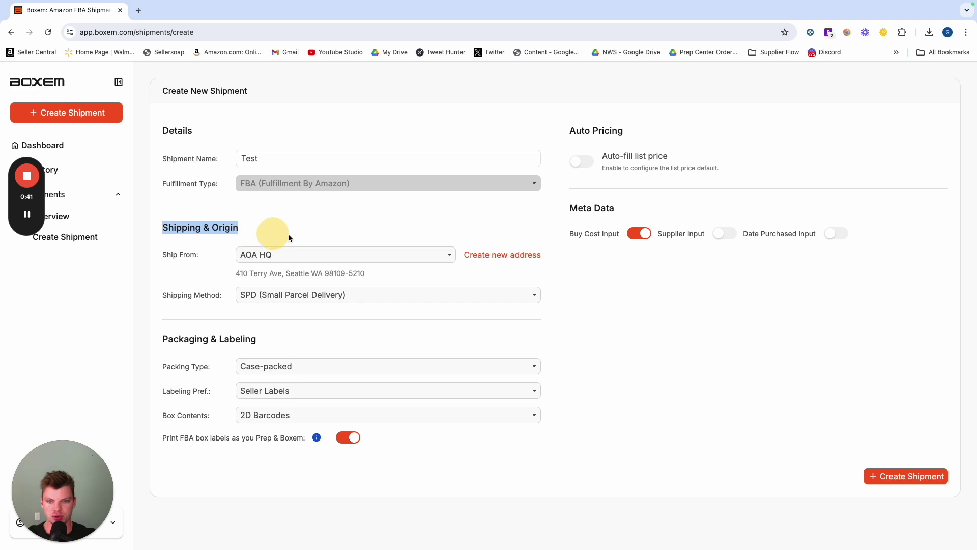
left_click(358, 235)
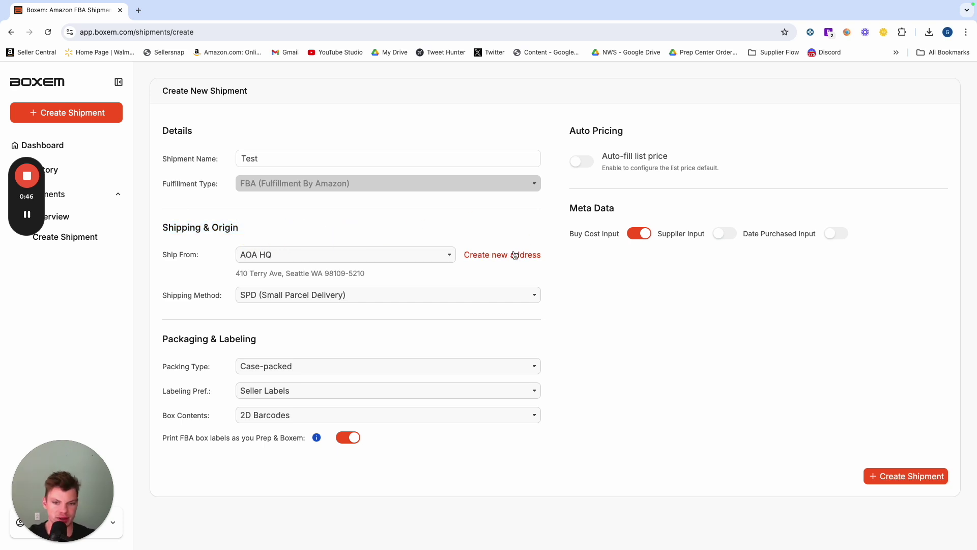
left_click_drag(234, 275, 330, 271)
left_click(391, 278)
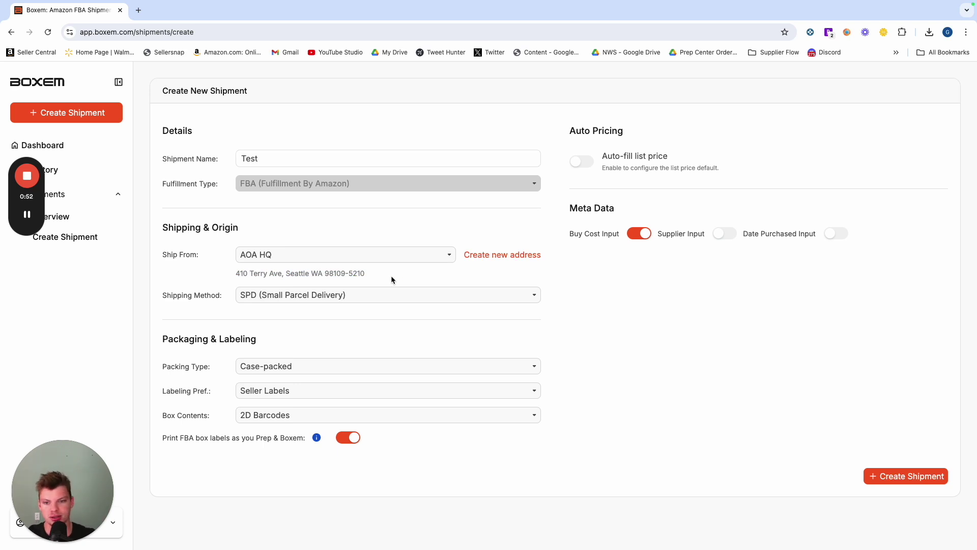
left_click(360, 295)
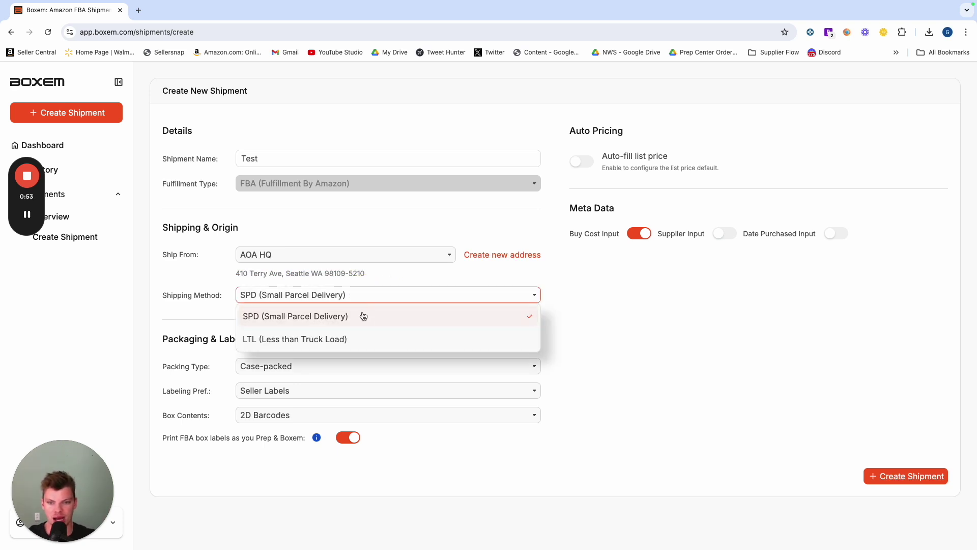
left_click(312, 326)
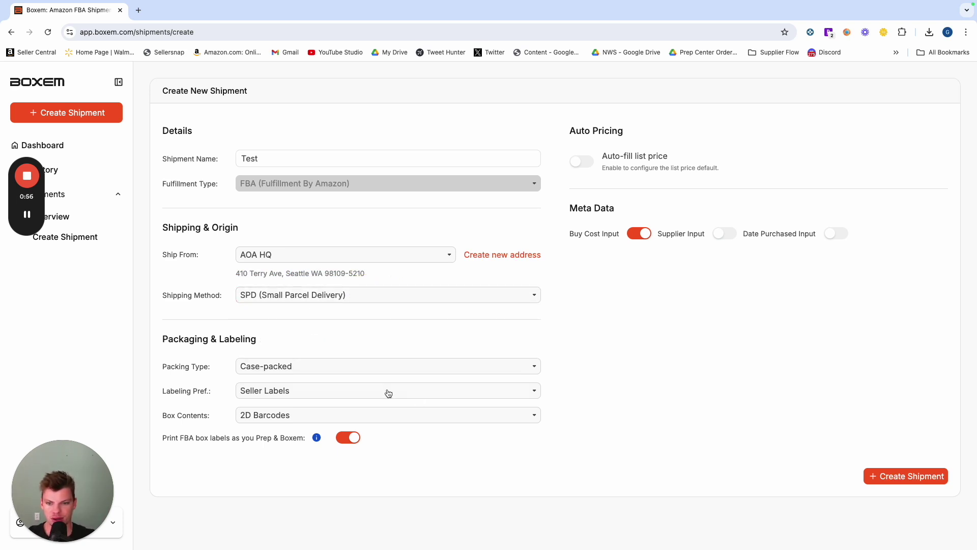
Choose Case-packed as the packing type in the packaging and labeling settings
left_click_drag(157, 330, 366, 418)
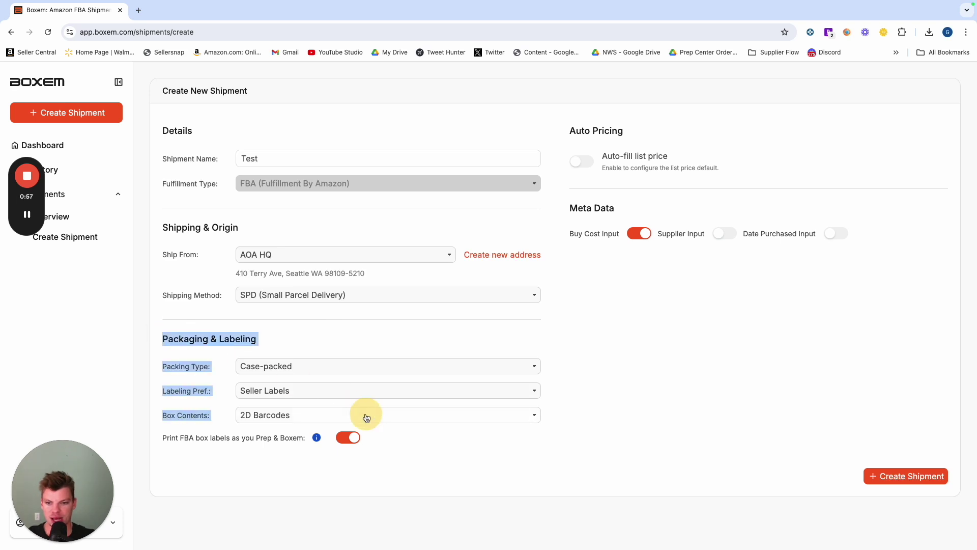
left_click(329, 337)
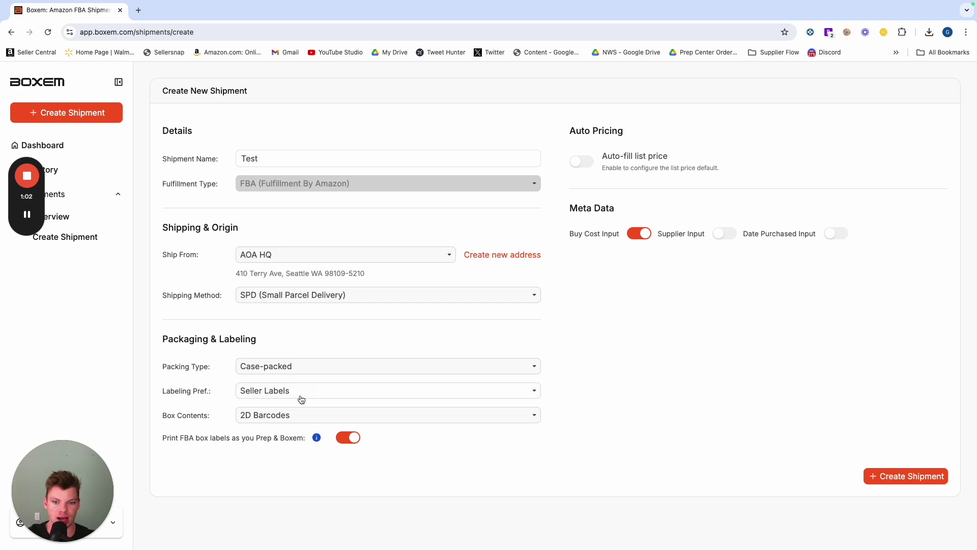
left_click(309, 368)
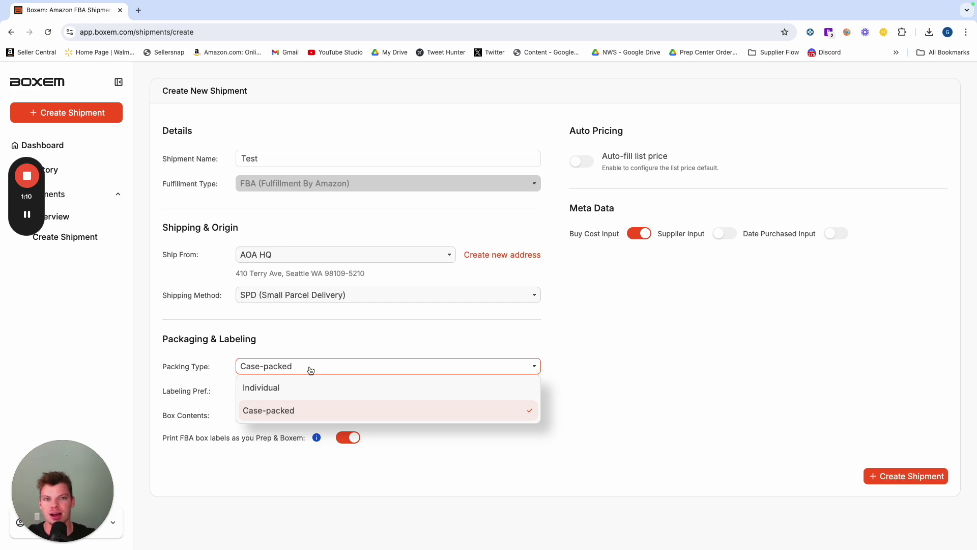
left_click(310, 408)
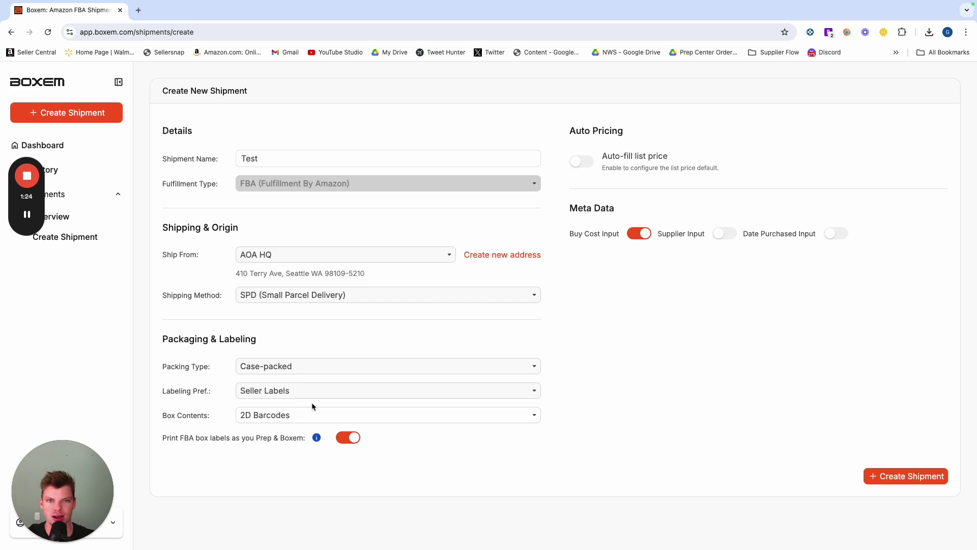
Check the labeling preference options and choose Seller Labels for the shipment
left_click(282, 391)
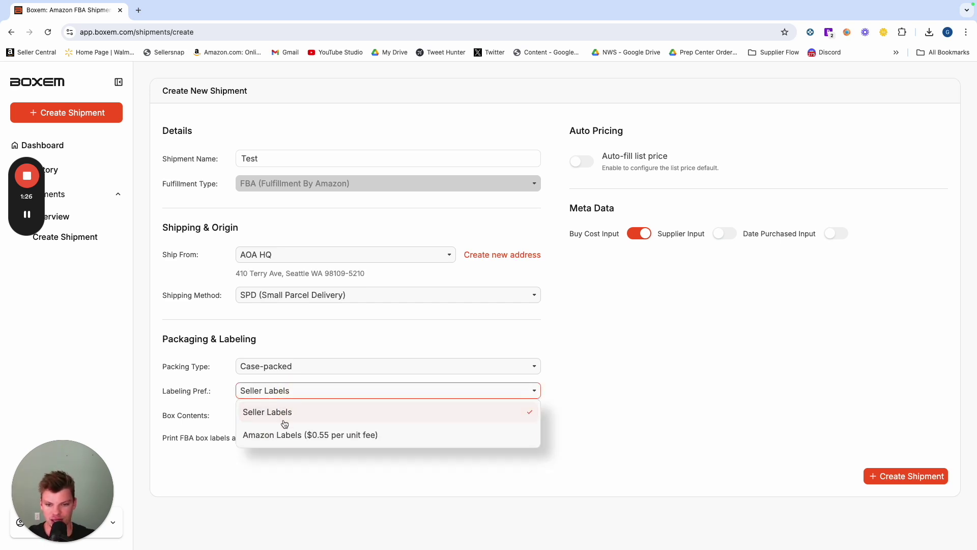
left_click(287, 435)
left_click(282, 391)
left_click(283, 411)
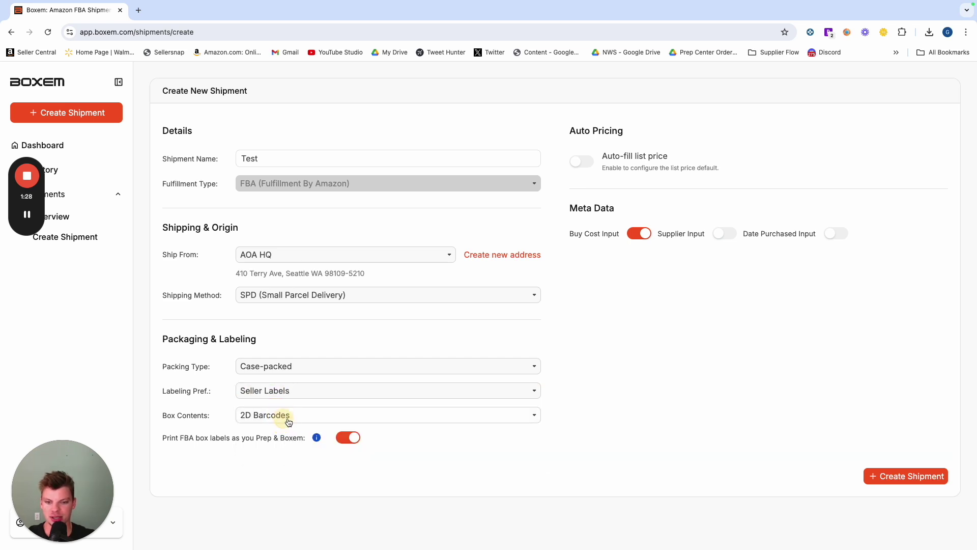
Choose 2D Barcodes for the box contents and review the option for printing FBA box labels during prep
left_click_drag(161, 417, 203, 416)
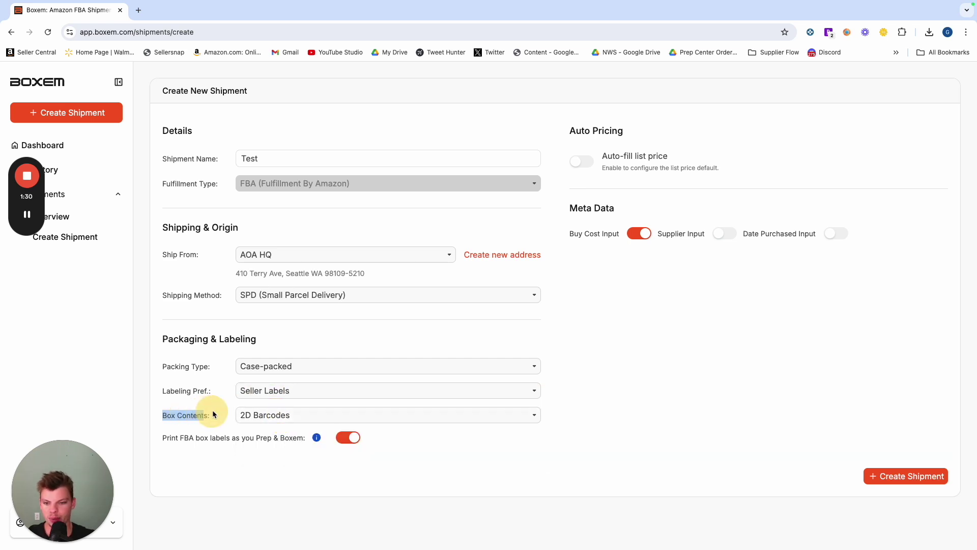
left_click(281, 422)
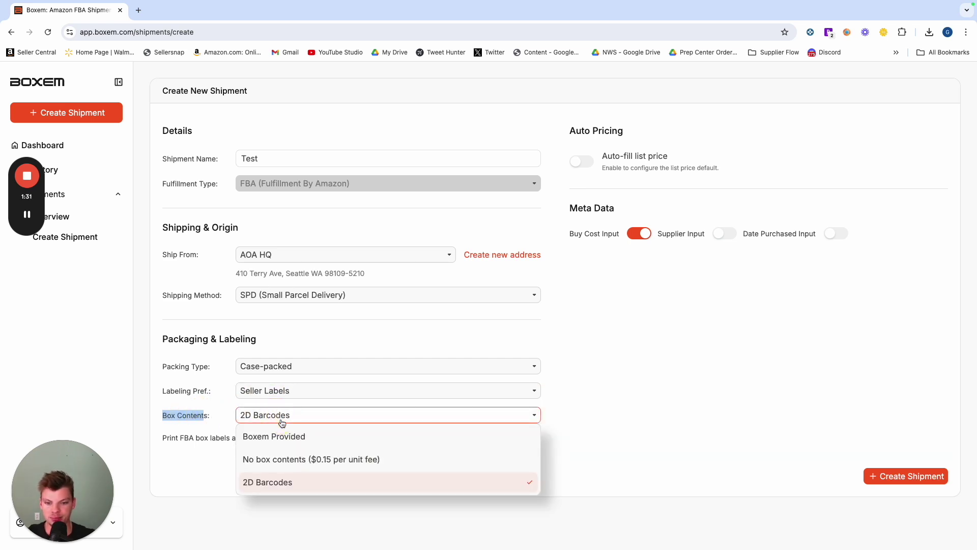
left_click(304, 484)
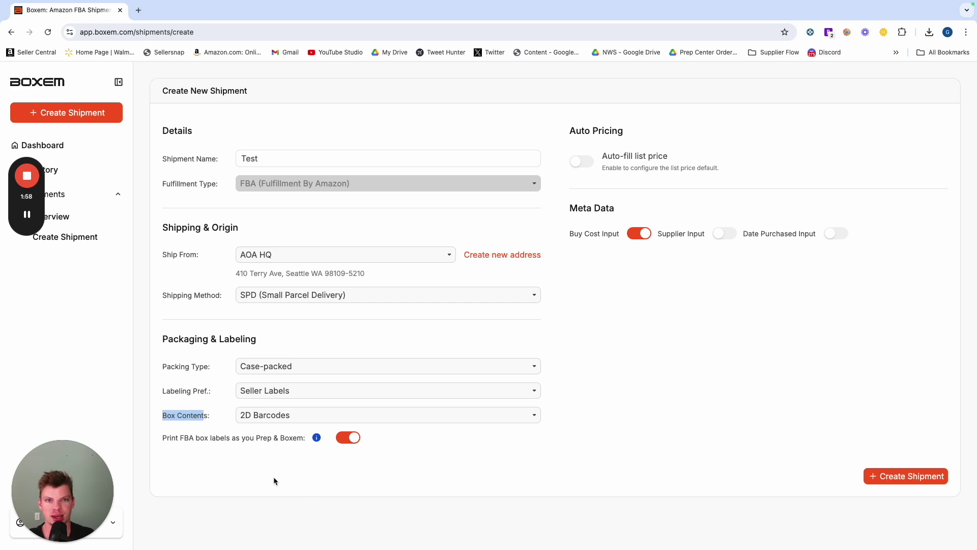
left_click(284, 421)
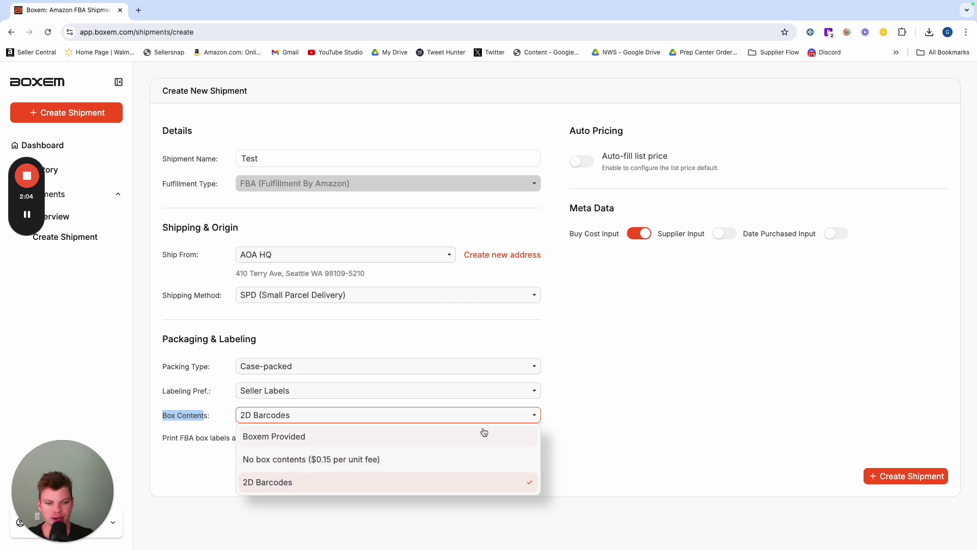
left_click(451, 508)
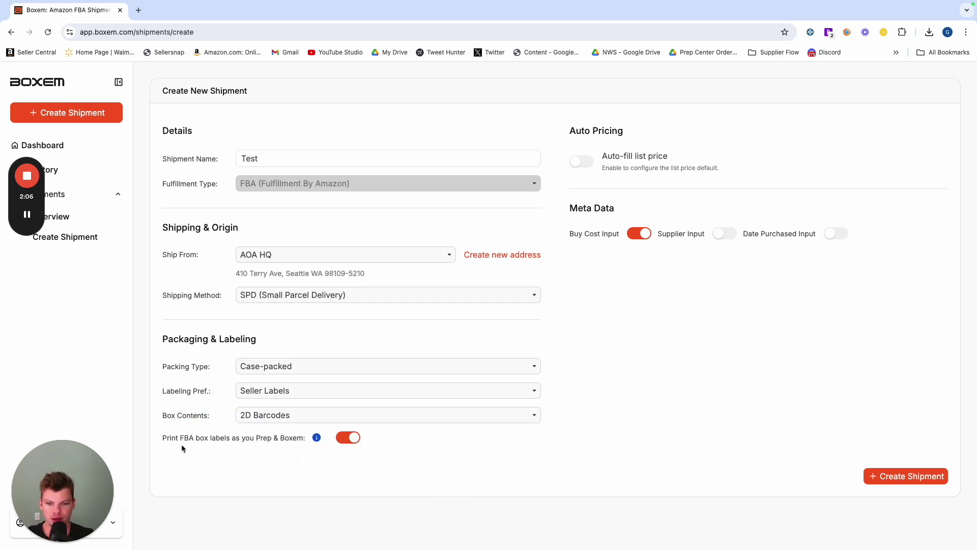
left_click_drag(183, 447, 324, 456)
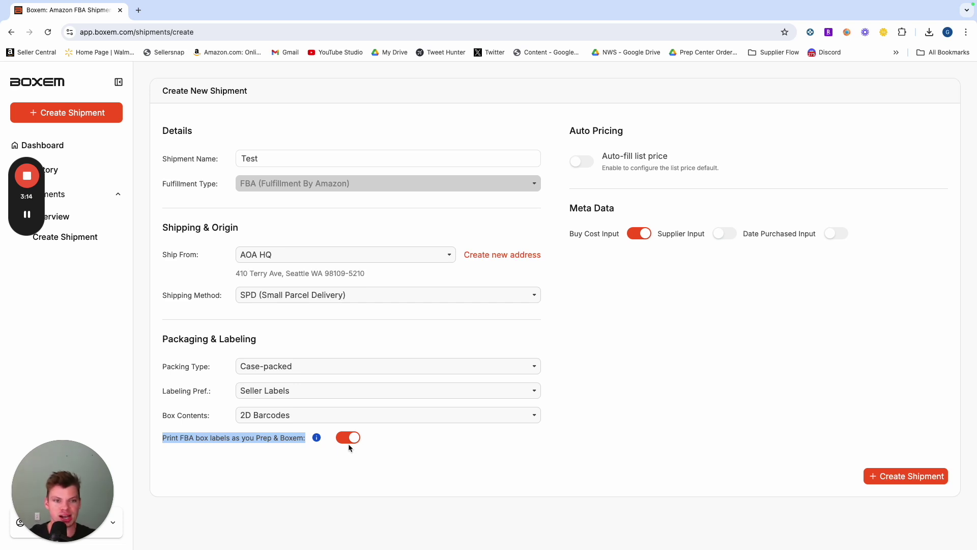
left_click(311, 456)
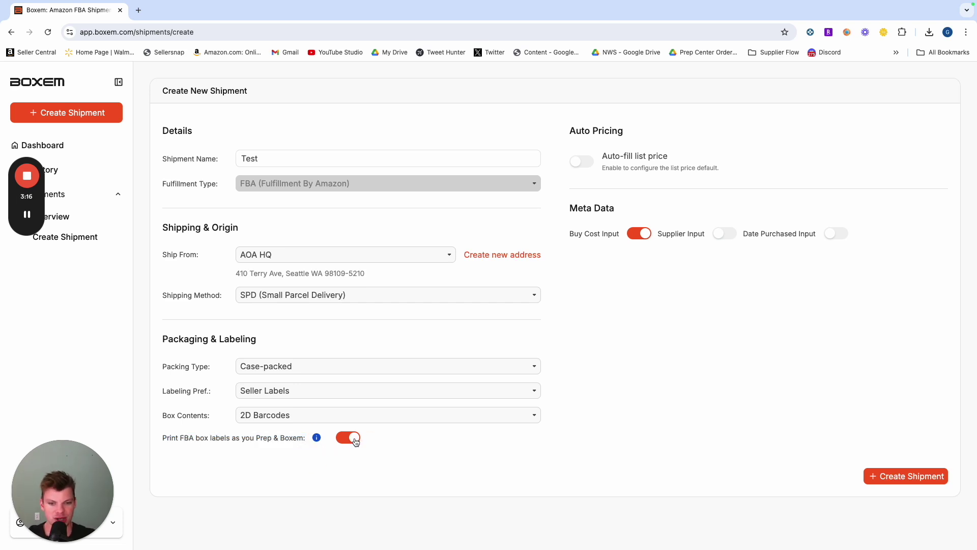
Enable auto-filling of the list price and set it to the Buy Box price increased by 25%
left_click(584, 162)
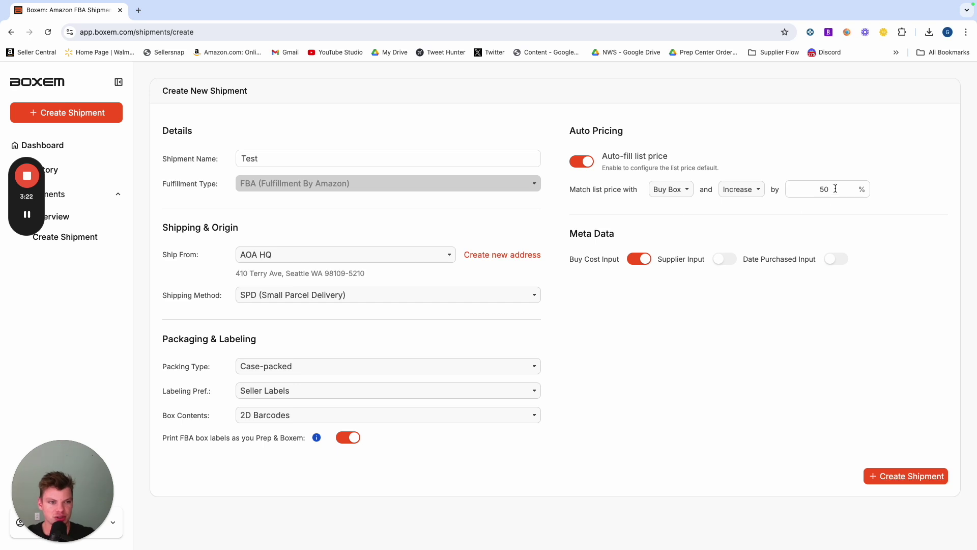
left_click(792, 187)
type("25")
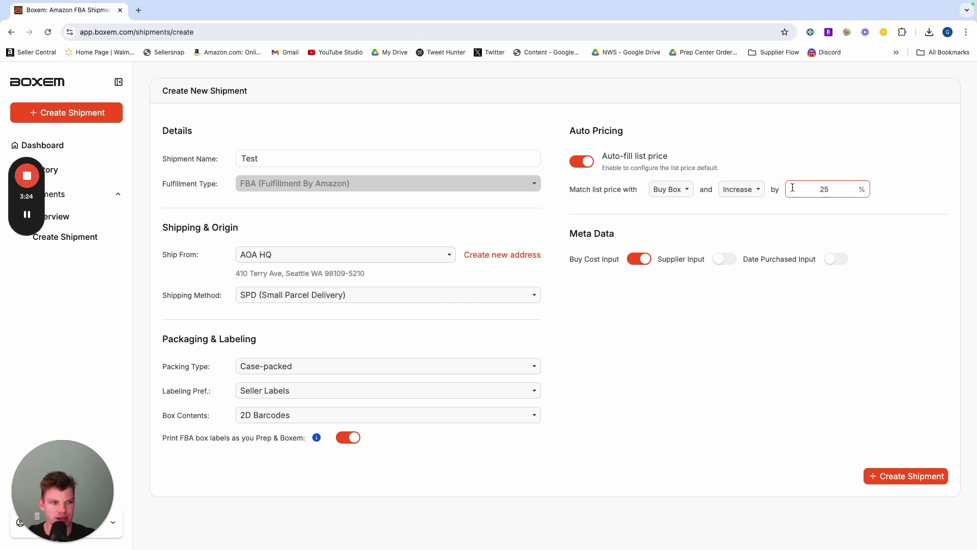
left_click(897, 204)
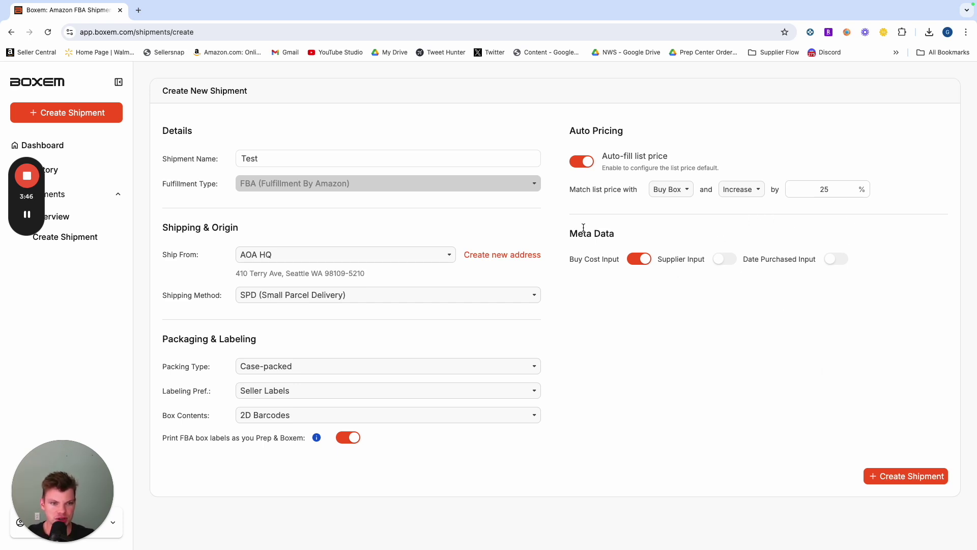
Review the metadata input options and create the shipment with the chosen settings
left_click_drag(559, 255, 869, 294)
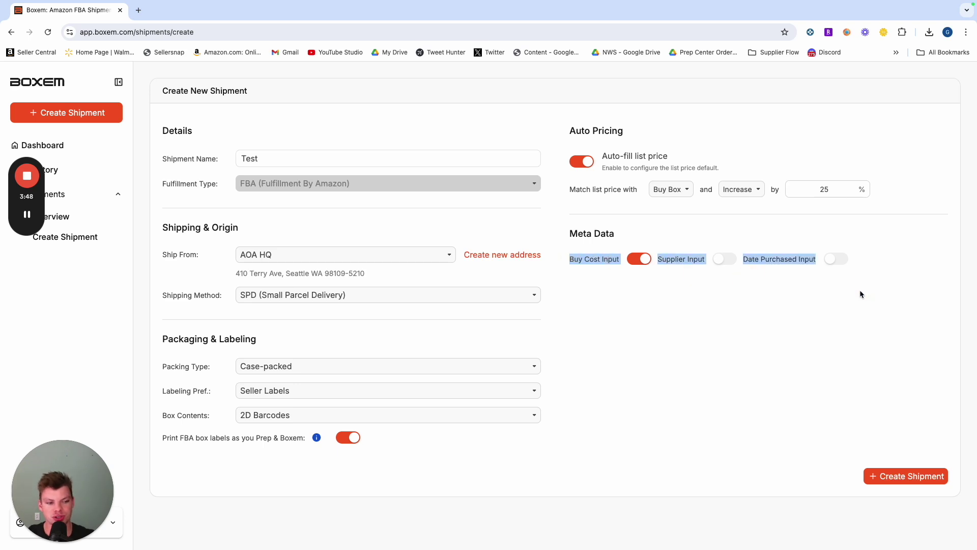
left_click(907, 476)
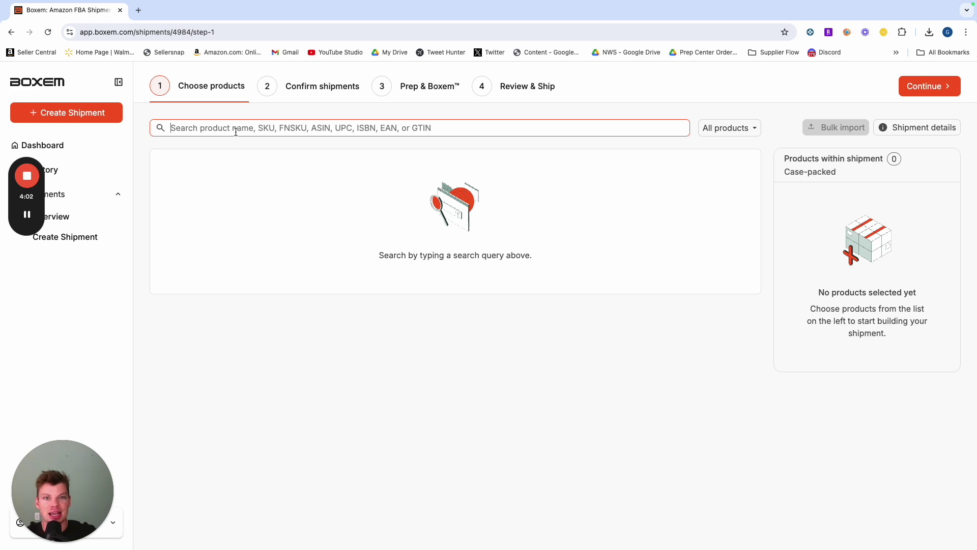
Search the products for "gillette fusion 5"
type("gillett")
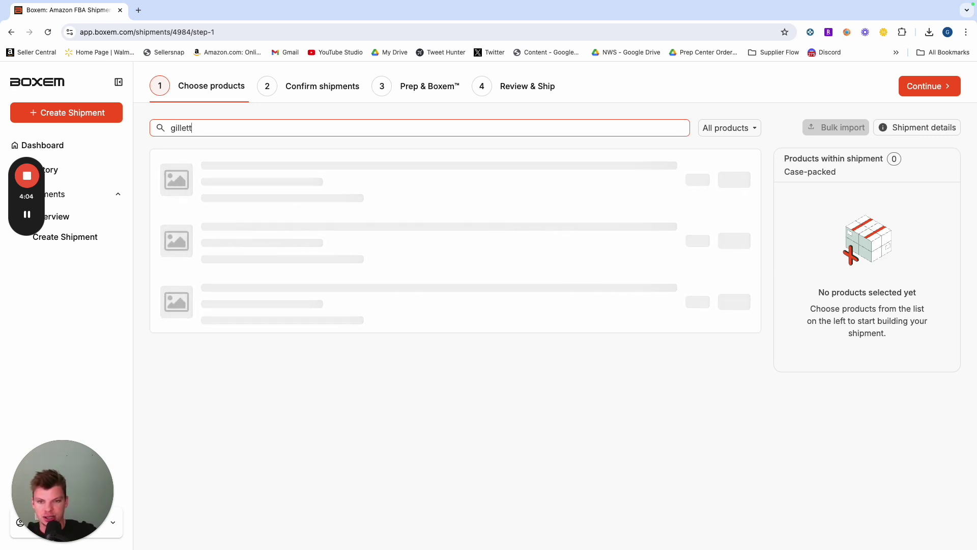
type("e f")
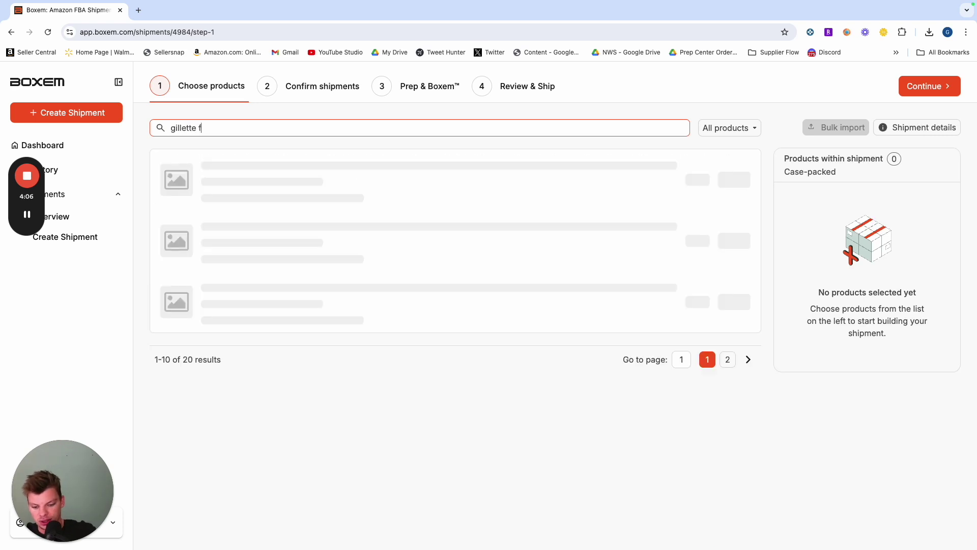
type("usion 5")
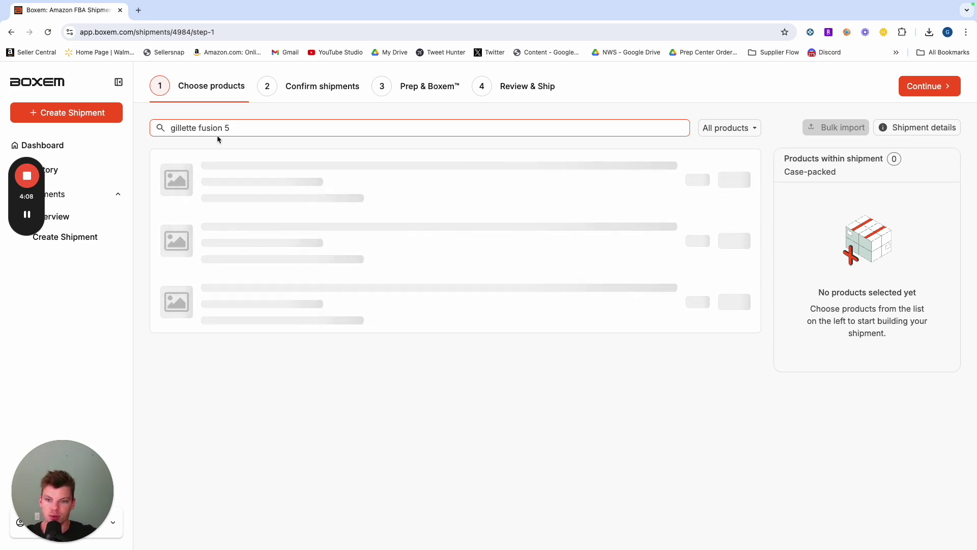
Examine the product search results, comparing the listed Gillette razors and refills by title, ASIN and sales rank
scroll(219, 194, "down", 3)
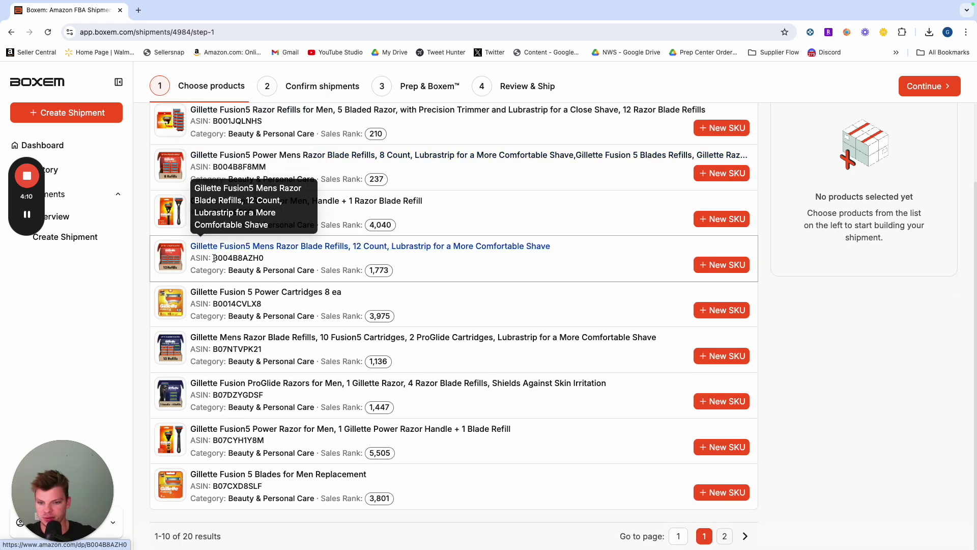
scroll(214, 258, "up", 3)
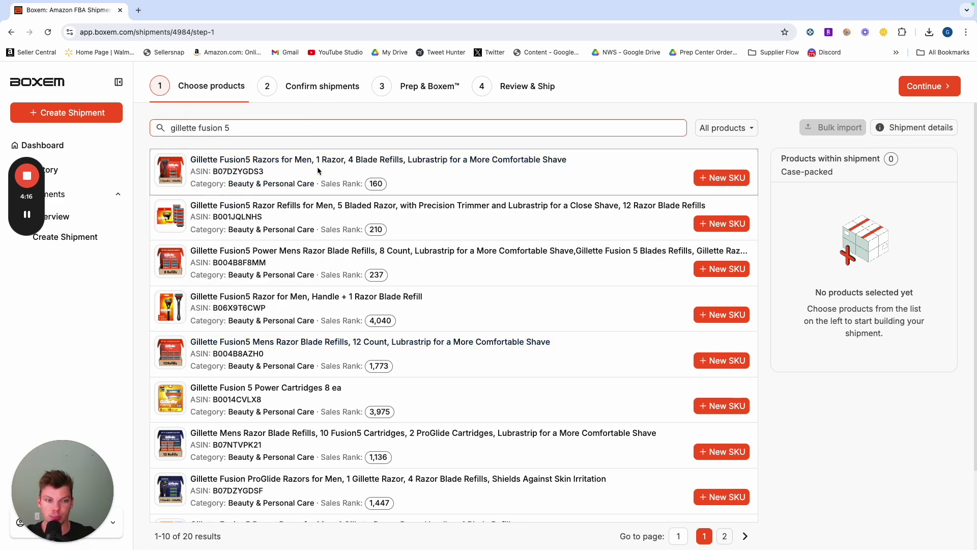
scroll(462, 319, "down", 2)
scroll(341, 373, "up", 2)
left_click_drag(245, 128, 172, 127)
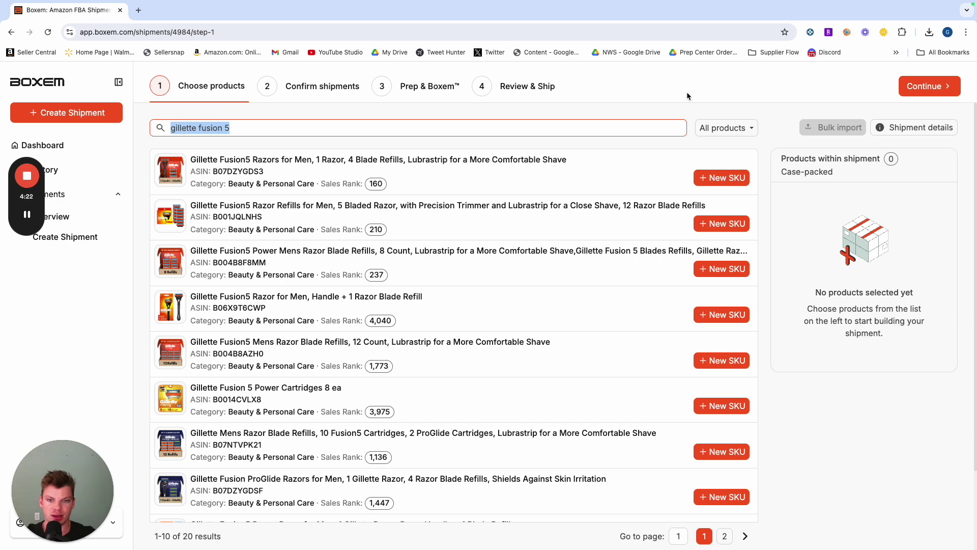
scroll(686, 302, "down", 2)
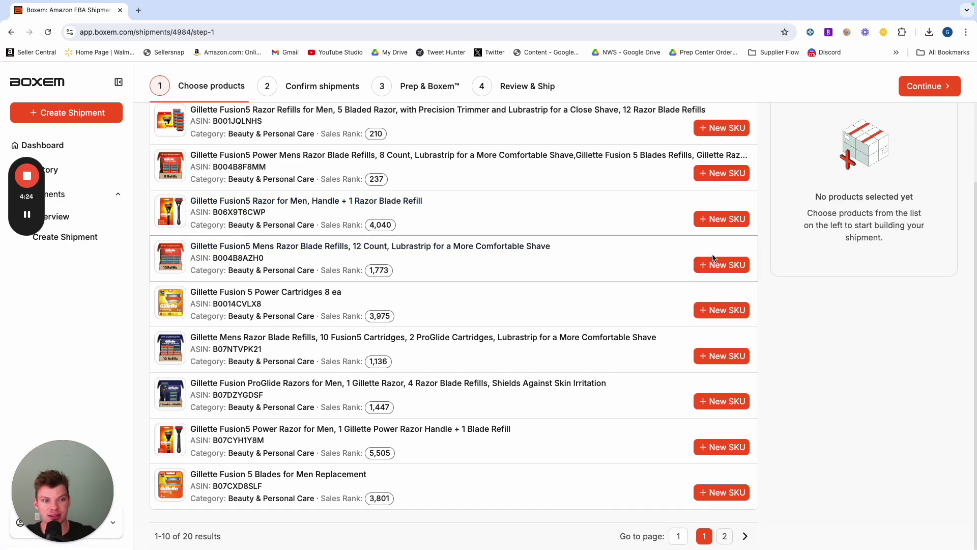
scroll(713, 259, "up", 2)
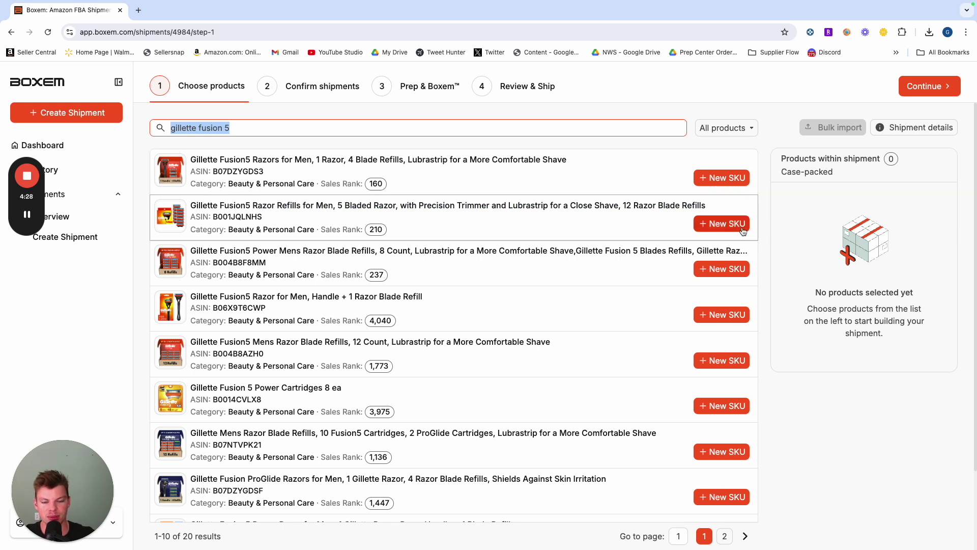
scroll(279, 151, "down", 1)
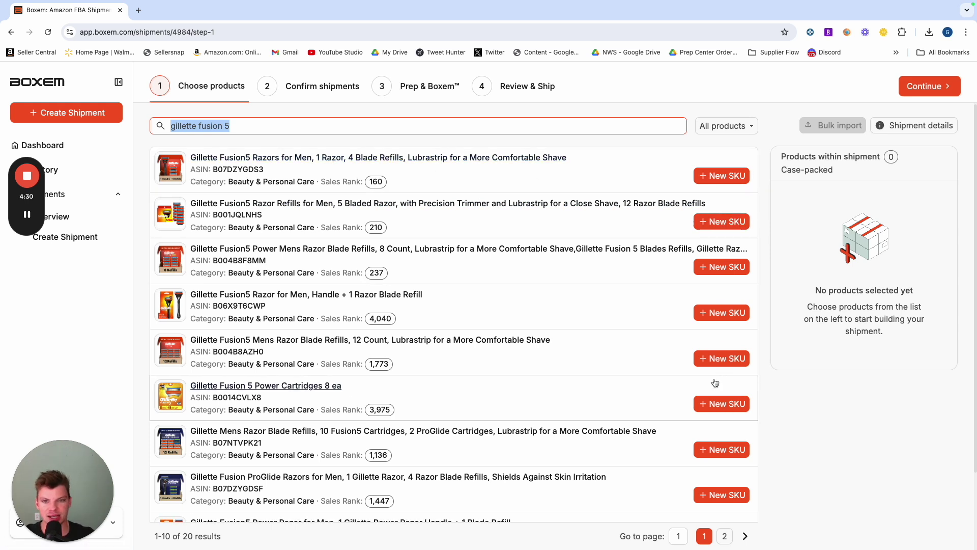
Copy the ASIN B07DZYGDS3 from the first Gillette Fusion5 razor result and search the products by that ASIN
left_click(267, 125)
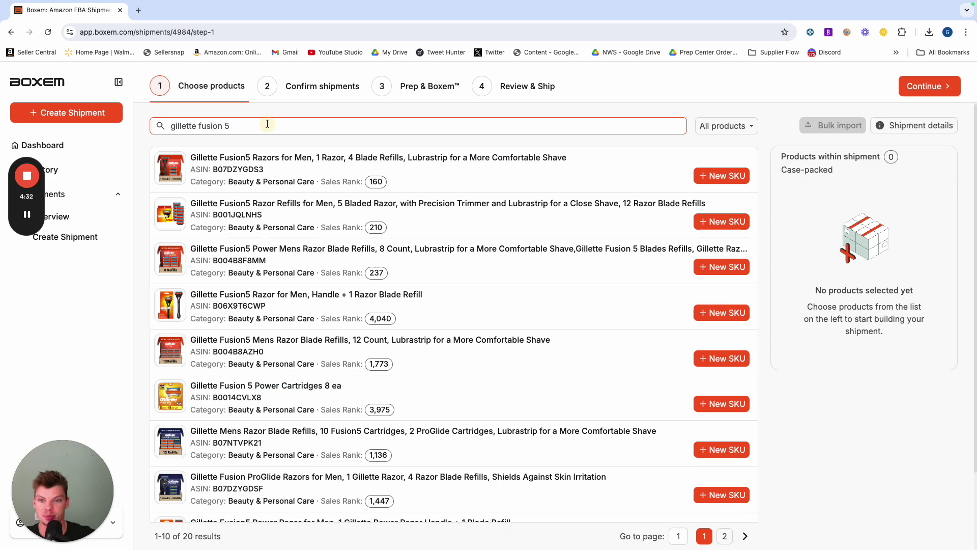
left_click_drag(269, 124, 97, 109)
double_click(244, 169)
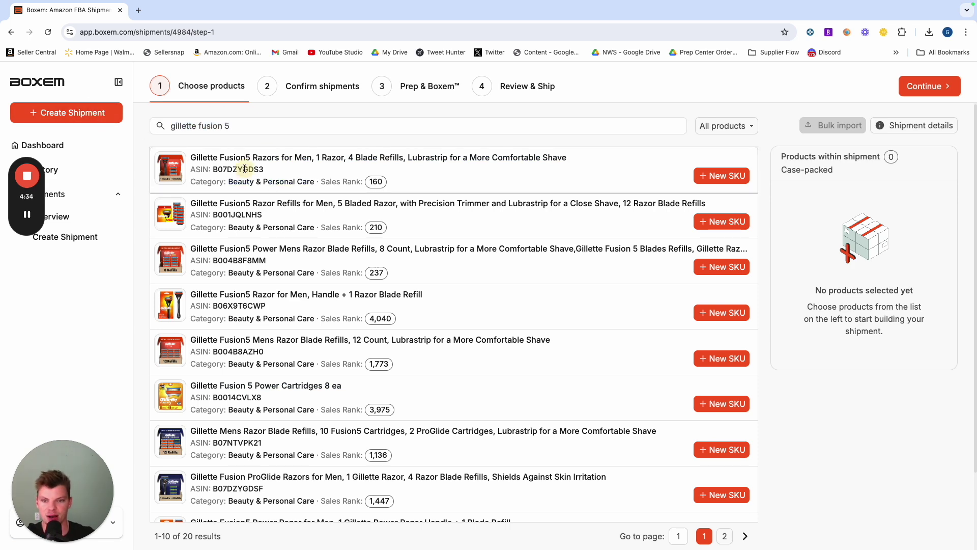
right_click(241, 169)
left_click(268, 186)
left_click(248, 127)
triple_click(248, 127)
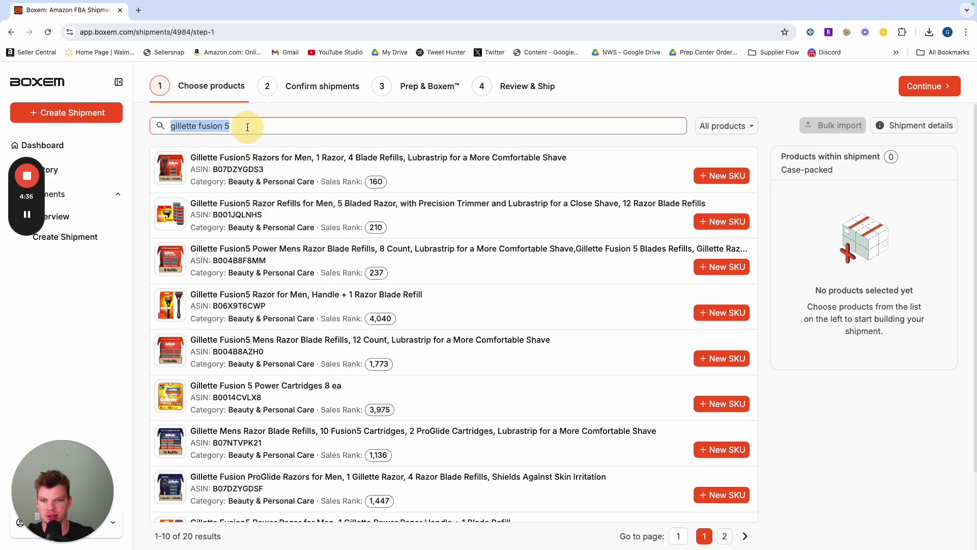
right_click(245, 127)
left_click(285, 213)
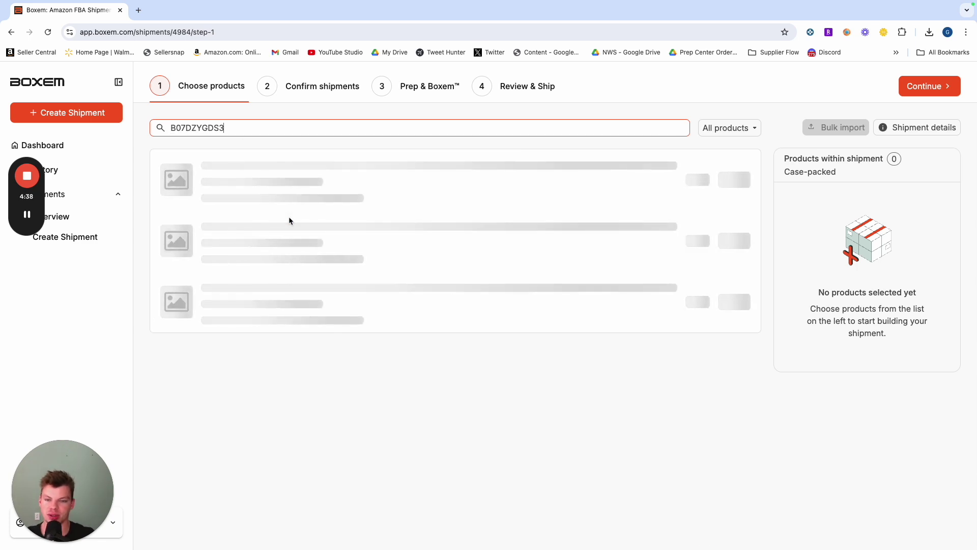
Replace the ASIN search with a product search for "adidas"
triple_click(301, 124)
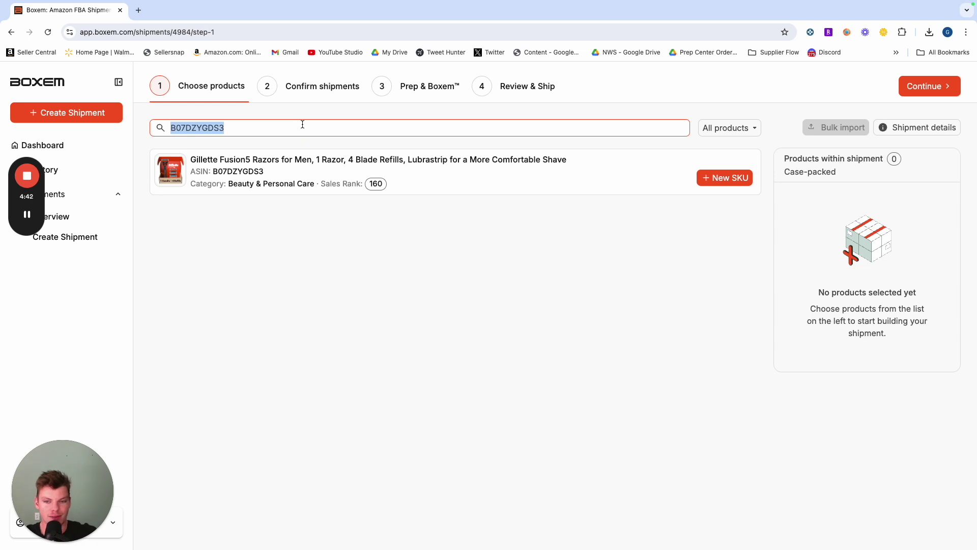
key("BackSpace")
type("adia")
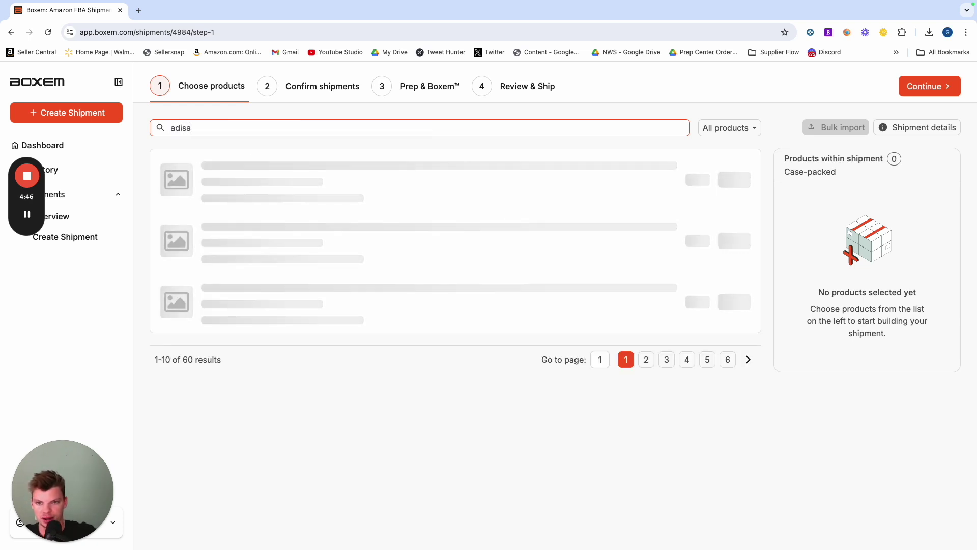
key("BackSpace")
type("das")
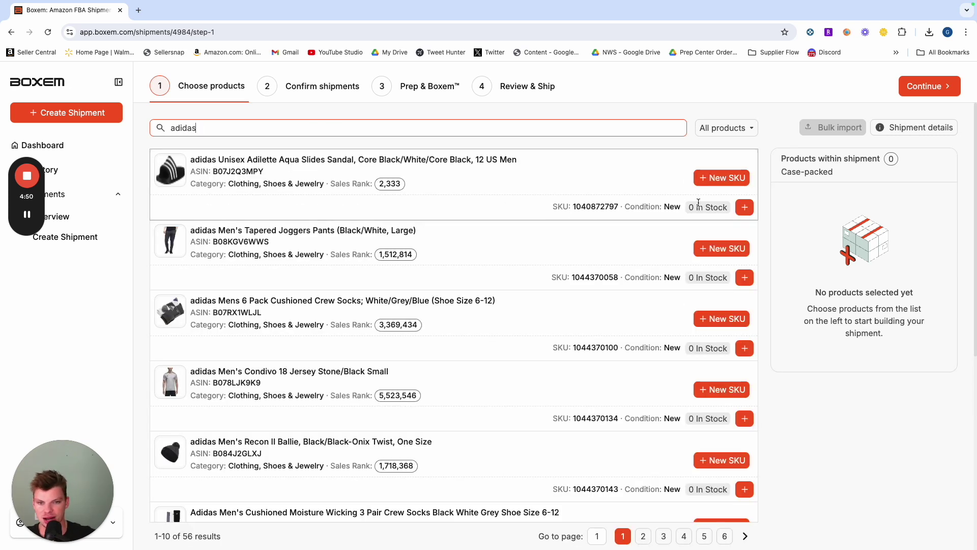
Replenish the existing SKU of the adidas Unisex Adilette Aqua Slides and set its buy cost to $15
left_click(560, 203)
left_click_drag(569, 203, 643, 203)
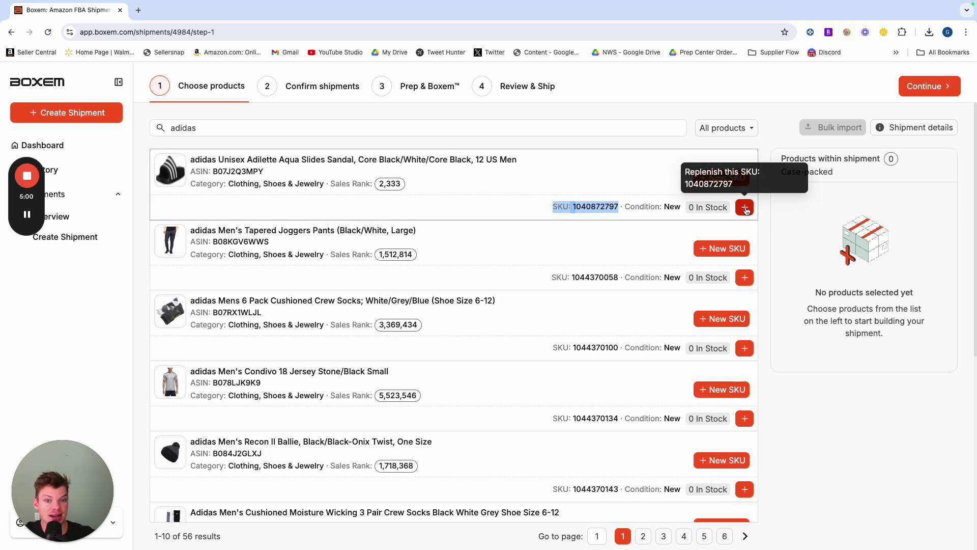
left_click(745, 208)
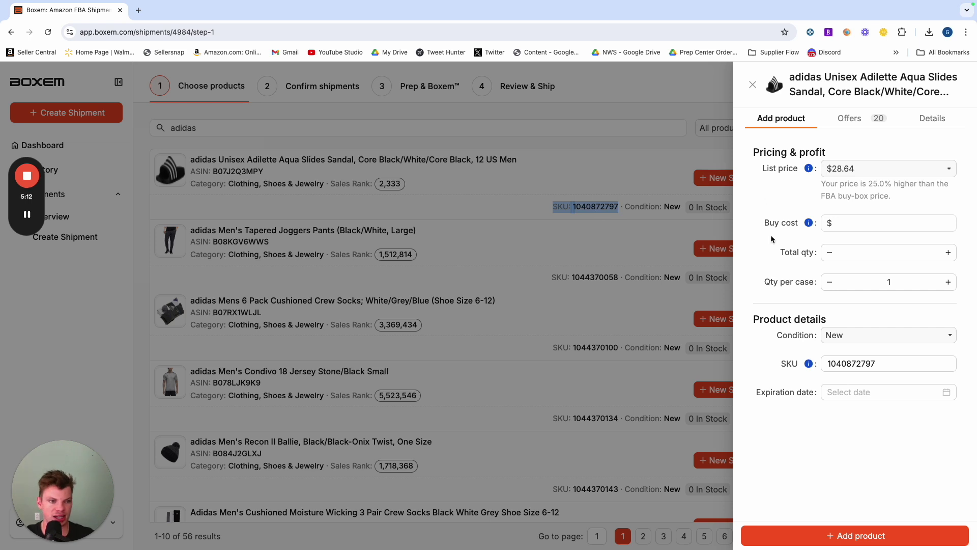
left_click(858, 223)
type("15")
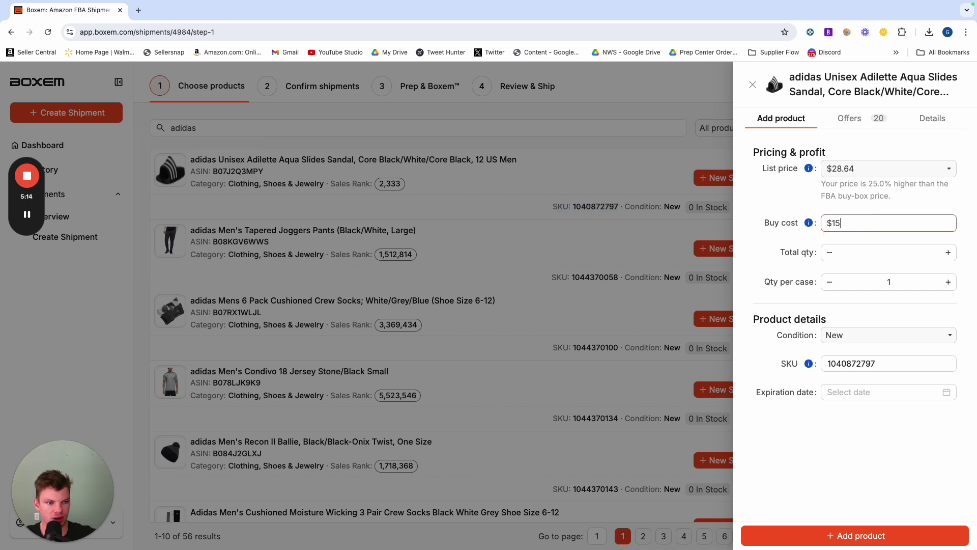
Set the slides' total quantity to 50 and the quantity per case to 25
left_click_drag(883, 243, 898, 275)
left_click(879, 251)
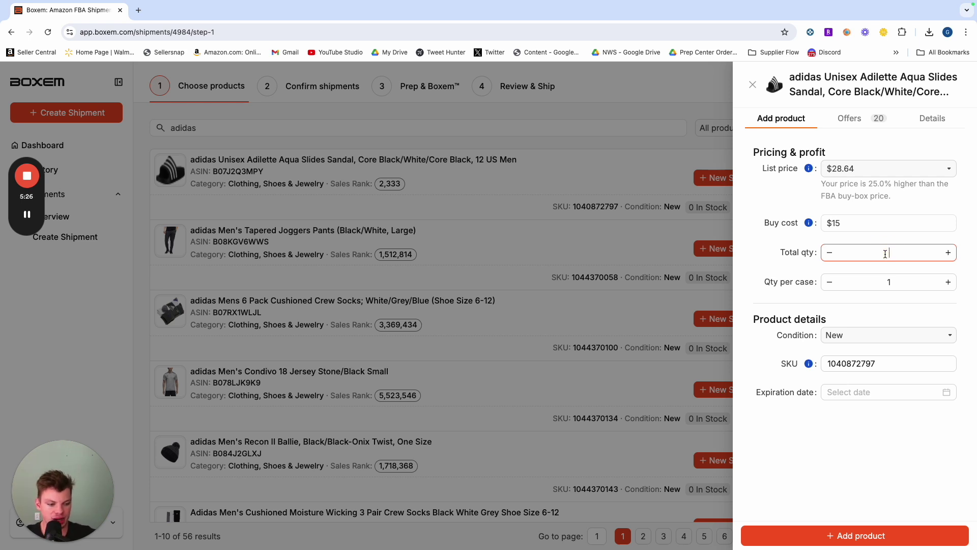
type("50")
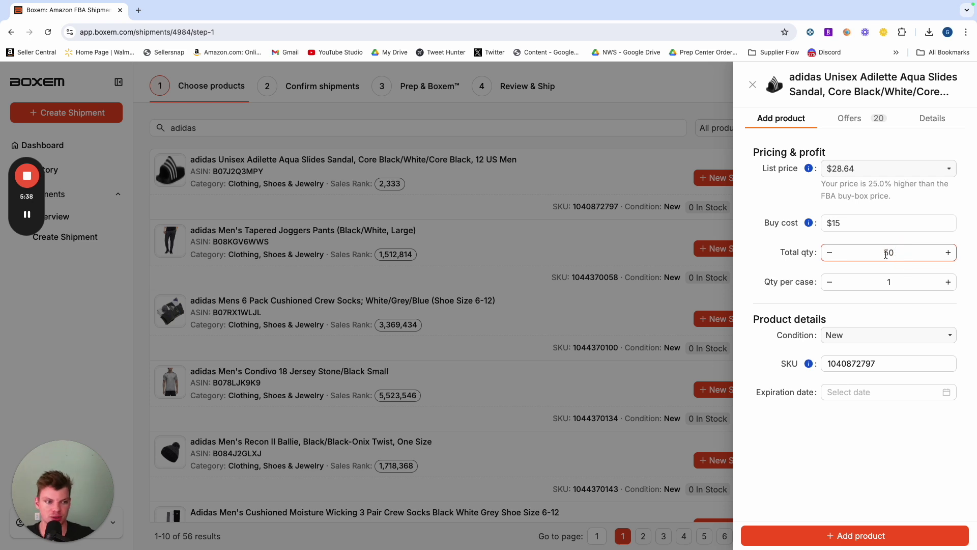
left_click(911, 286)
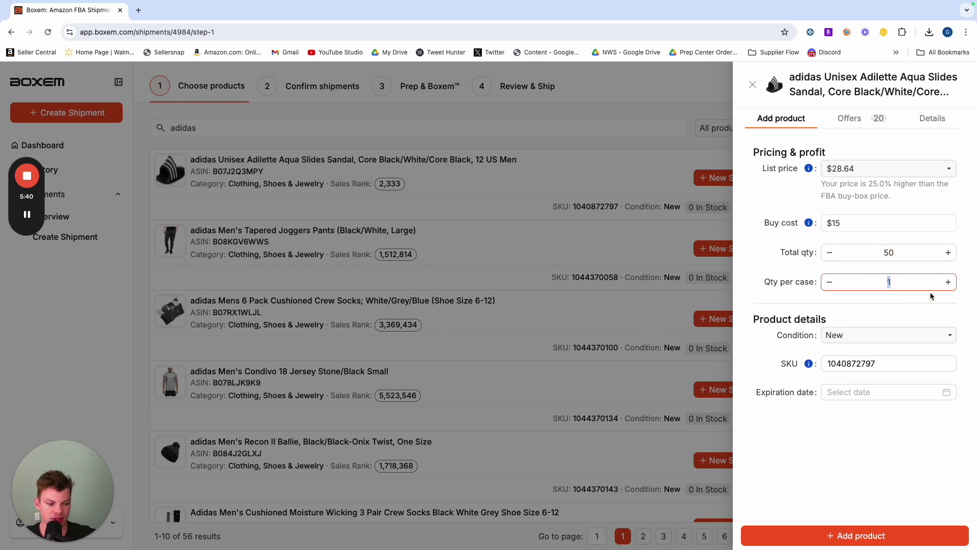
type("25")
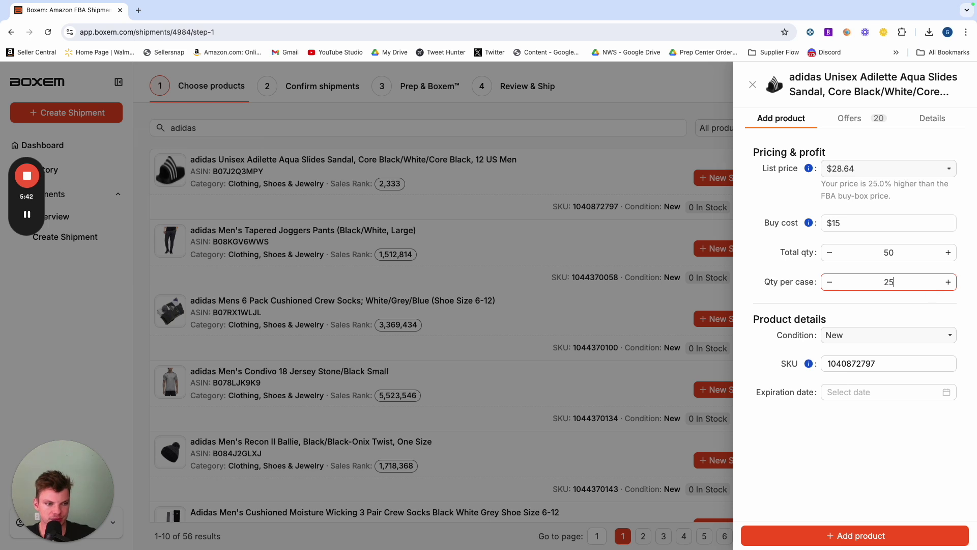
left_click(804, 271)
left_click(882, 255)
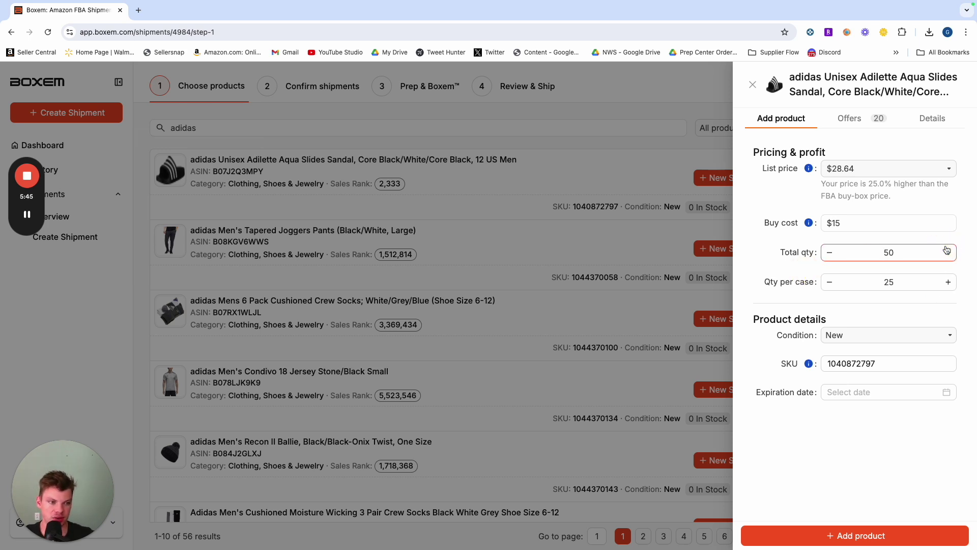
left_click_drag(865, 282, 912, 280)
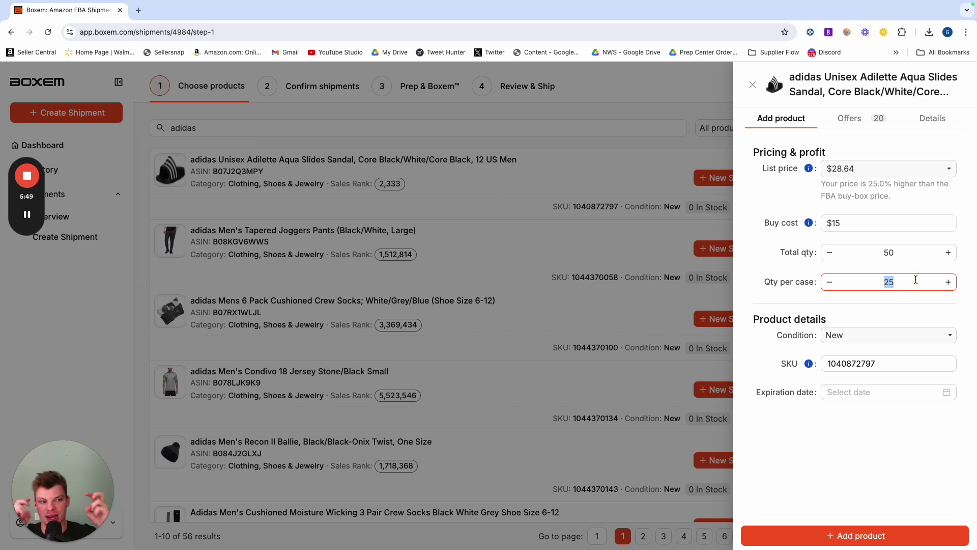
Set the slides' total quantity to 100 and the quantity per case to 10
left_click(889, 254)
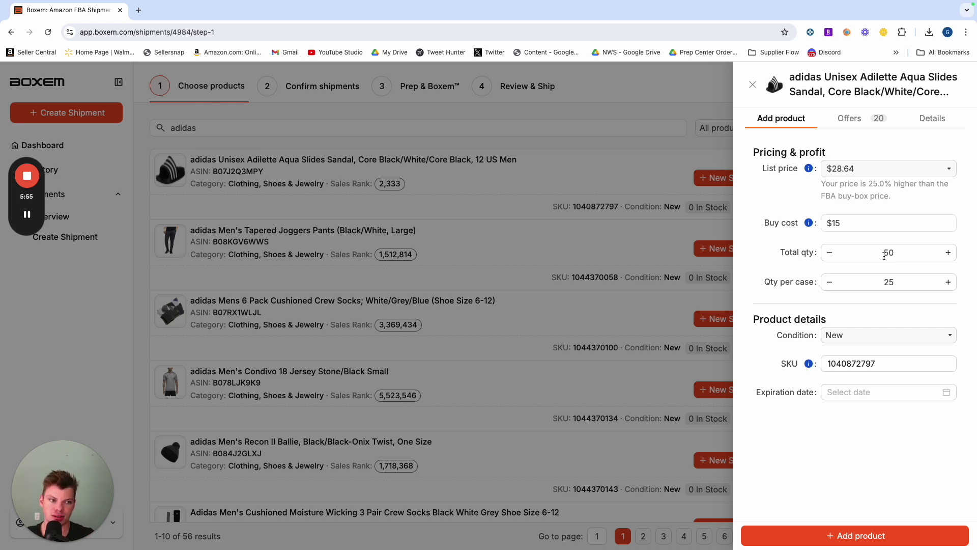
double_click(889, 253)
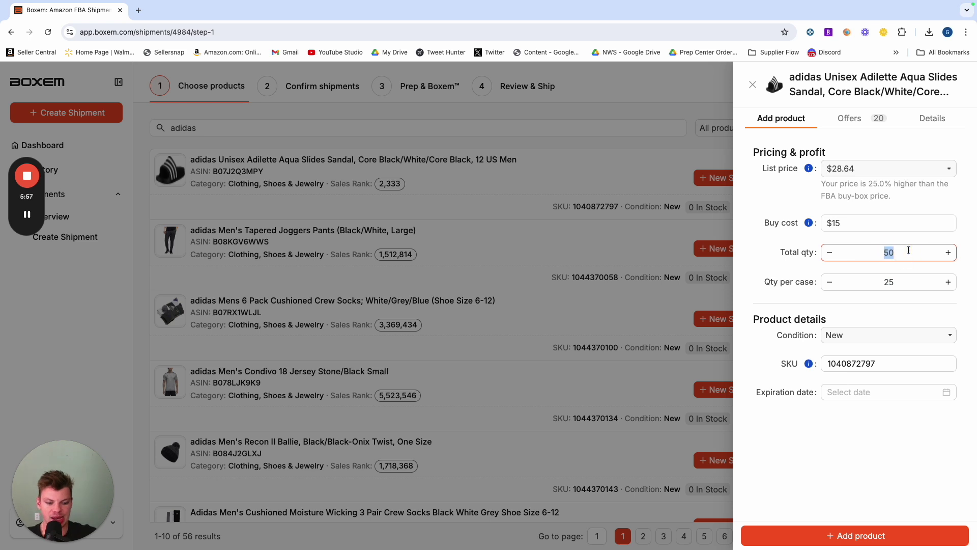
type("100")
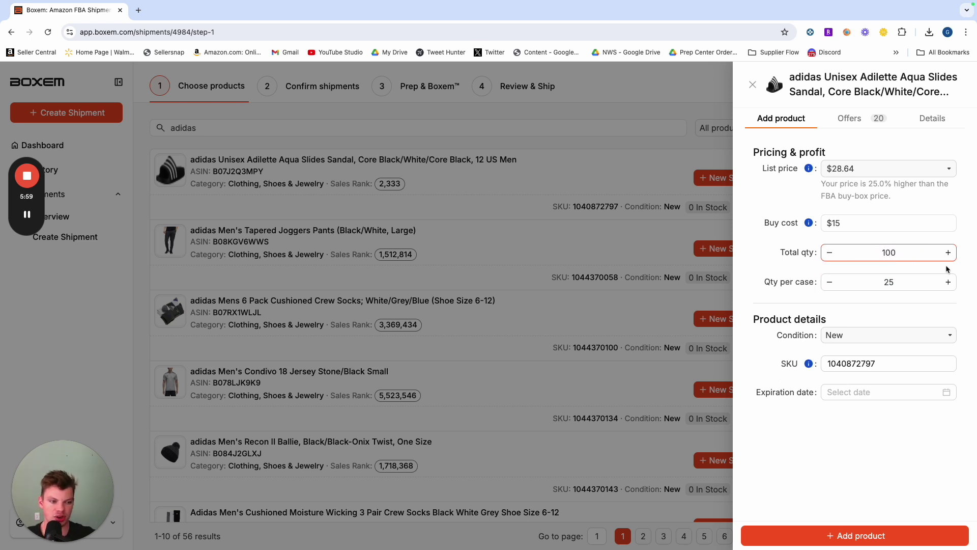
double_click(868, 276)
type("10")
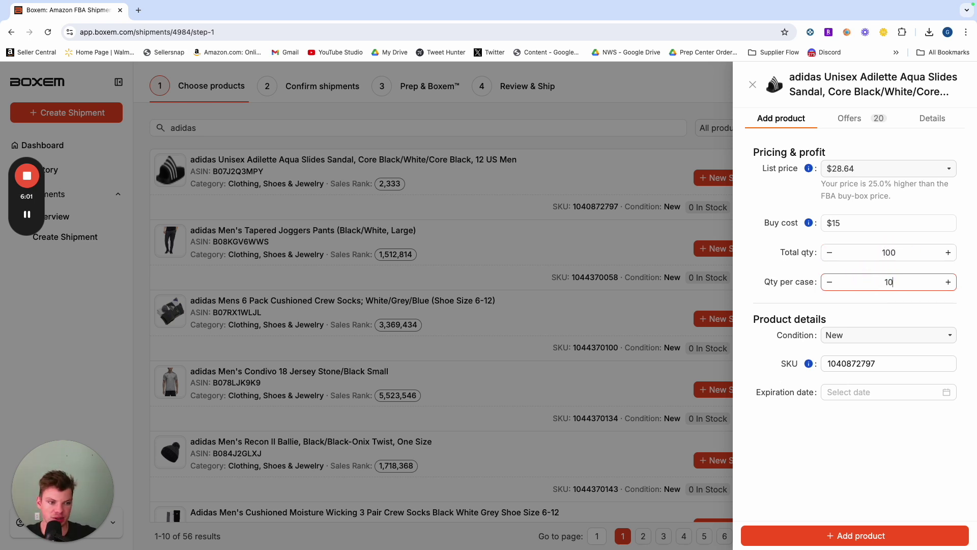
left_click(880, 269)
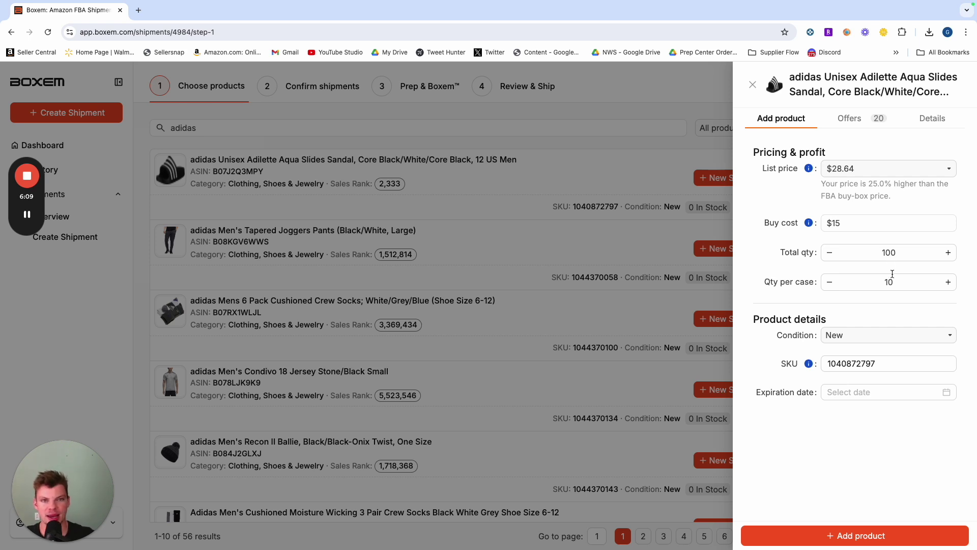
Check the total and per-case quantities and add the adidas slides to the shipment without an expiration date
left_click_drag(781, 257, 873, 280)
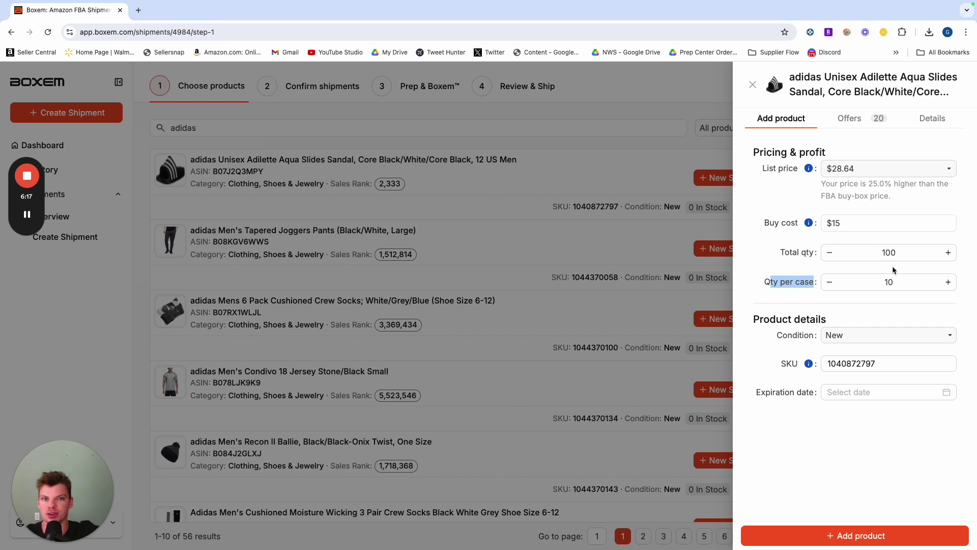
double_click(889, 282)
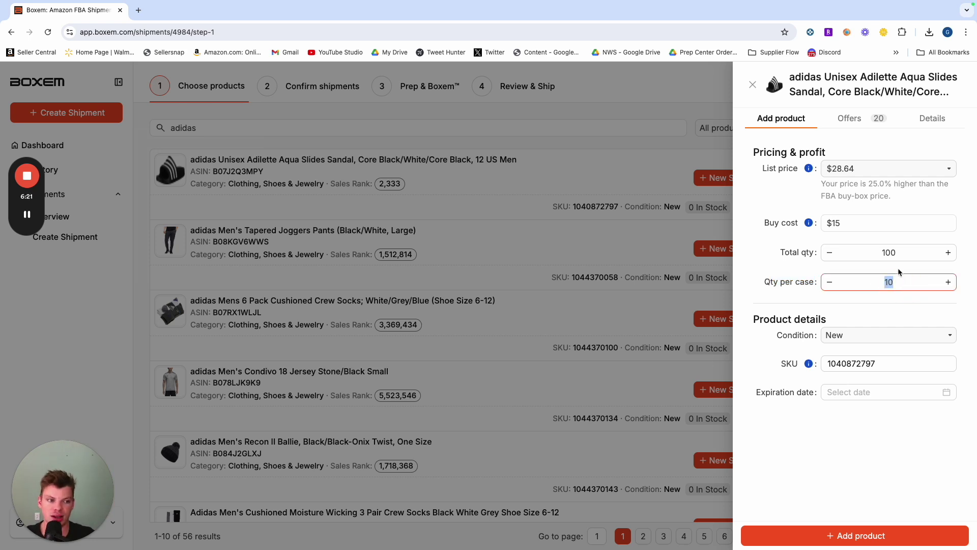
double_click(889, 252)
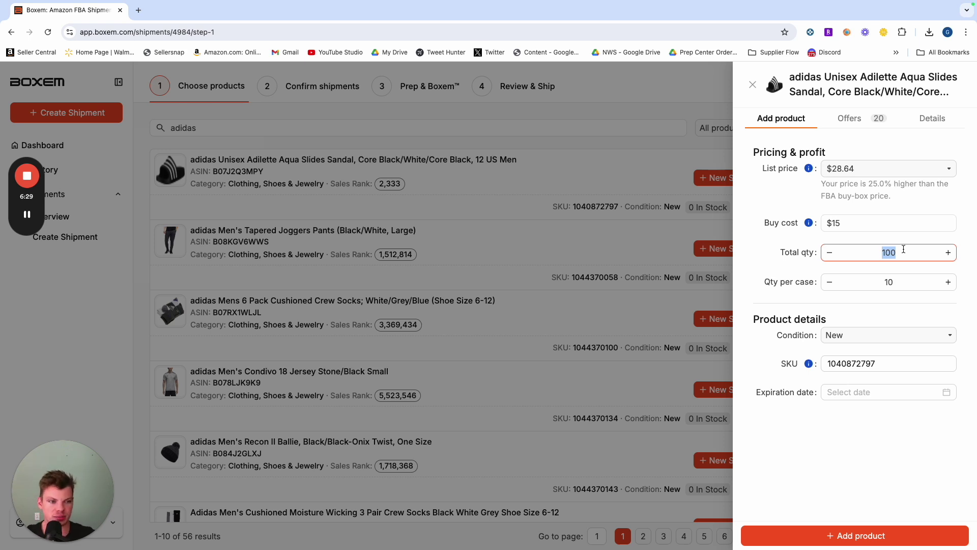
left_click(910, 242)
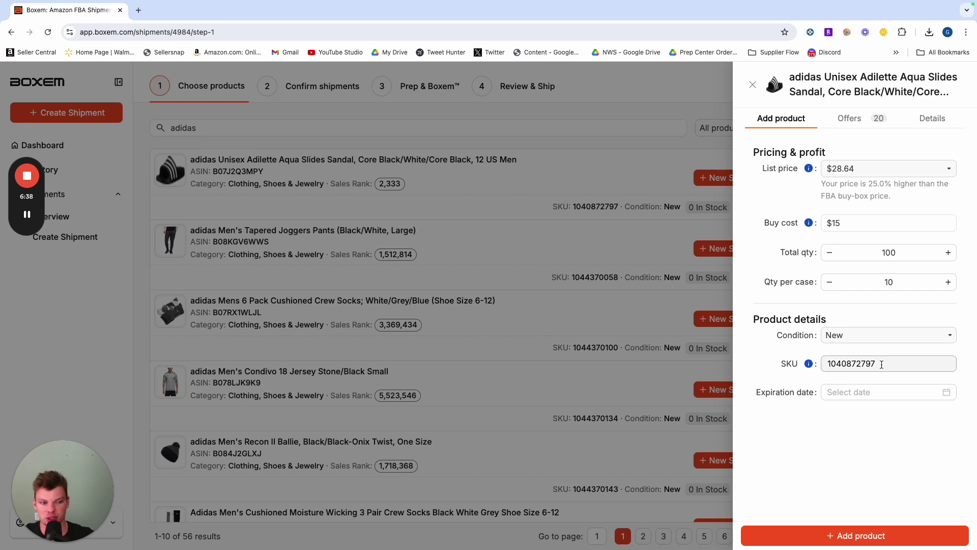
left_click_drag(755, 392, 891, 391)
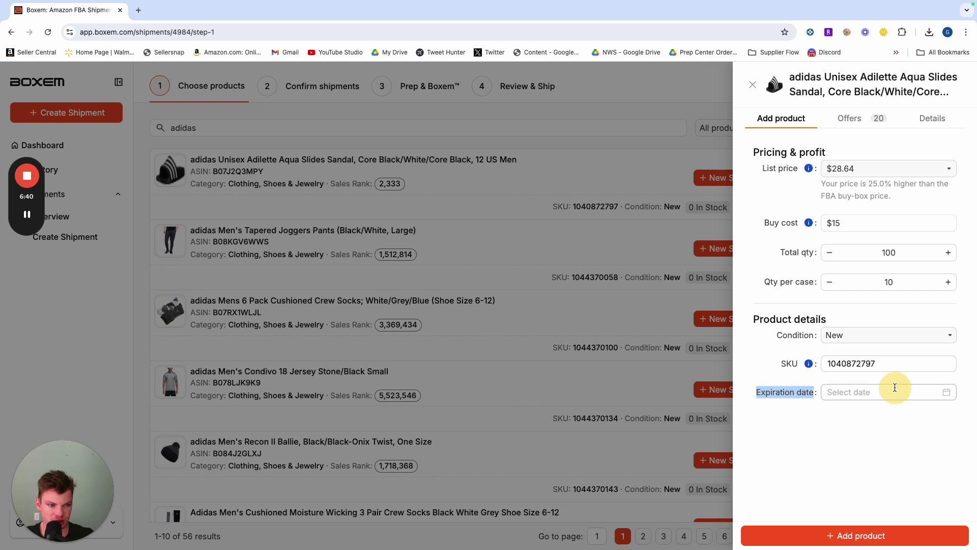
left_click(858, 533)
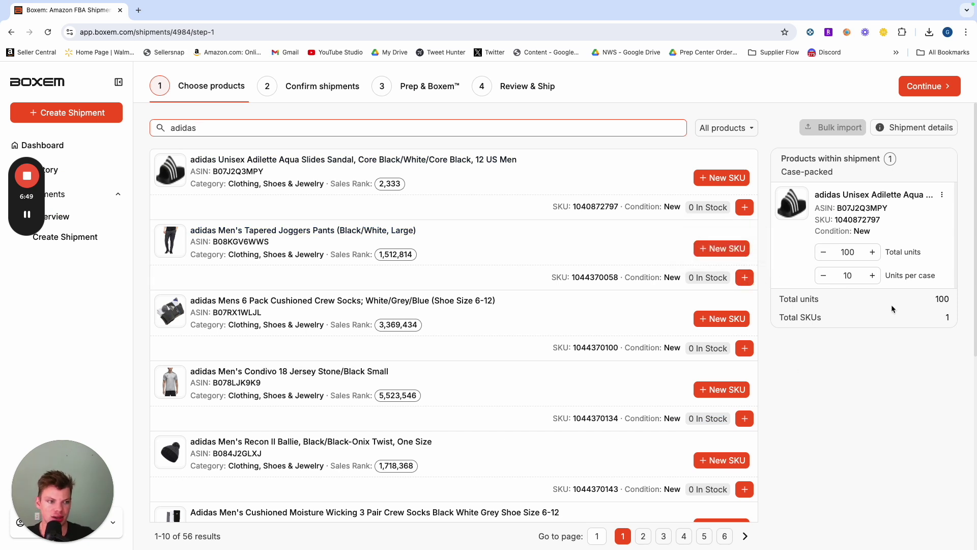
Check the added product's unit quantities and proceed from choosing products to confirming the shipments
left_click(851, 245)
left_click(888, 236)
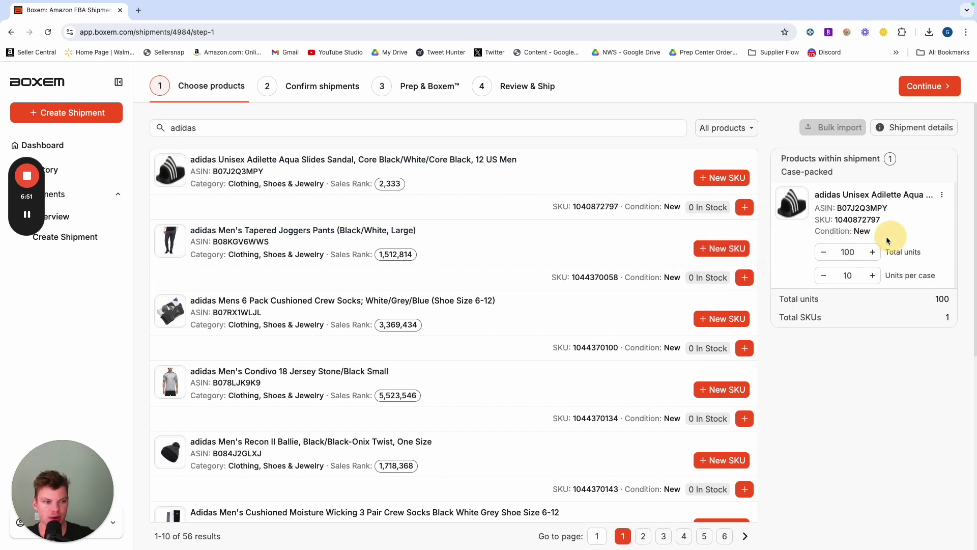
left_click(929, 93)
left_click(576, 493)
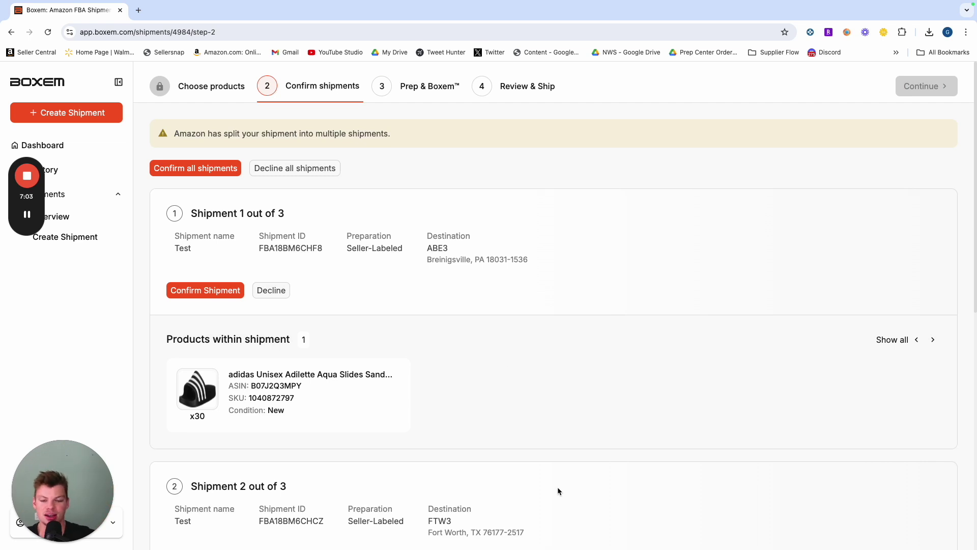
Examine the split shipments, comparing each one's destination warehouse and the quantity of adidas slides assigned to it
scroll(448, 282, "down", 9)
scroll(448, 282, "up", 9)
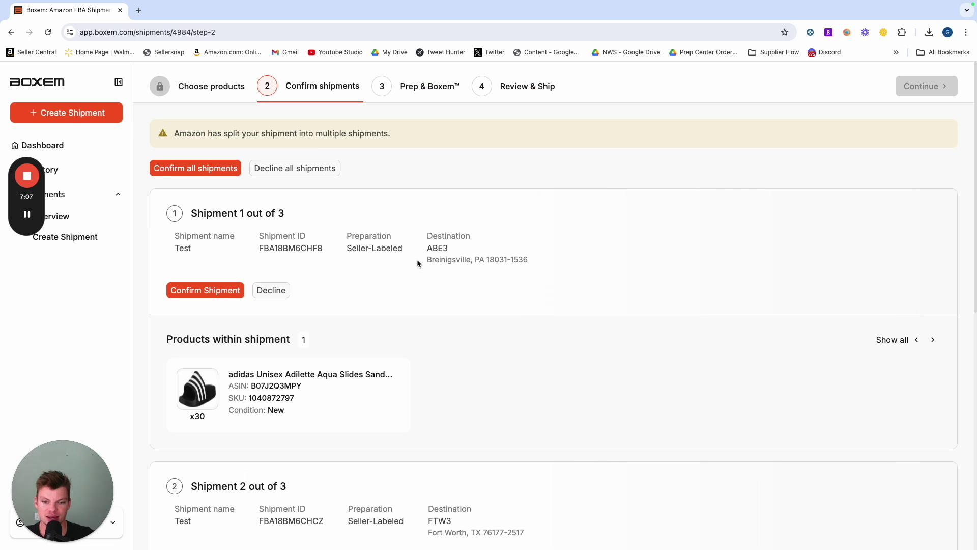
scroll(417, 259, "down", 2)
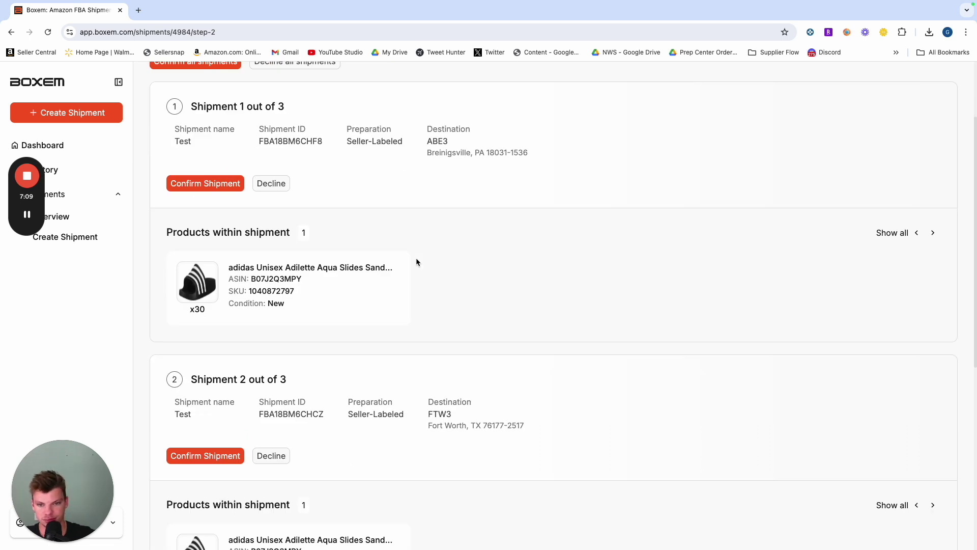
scroll(416, 258, "up", 2)
scroll(257, 354, "down", 2)
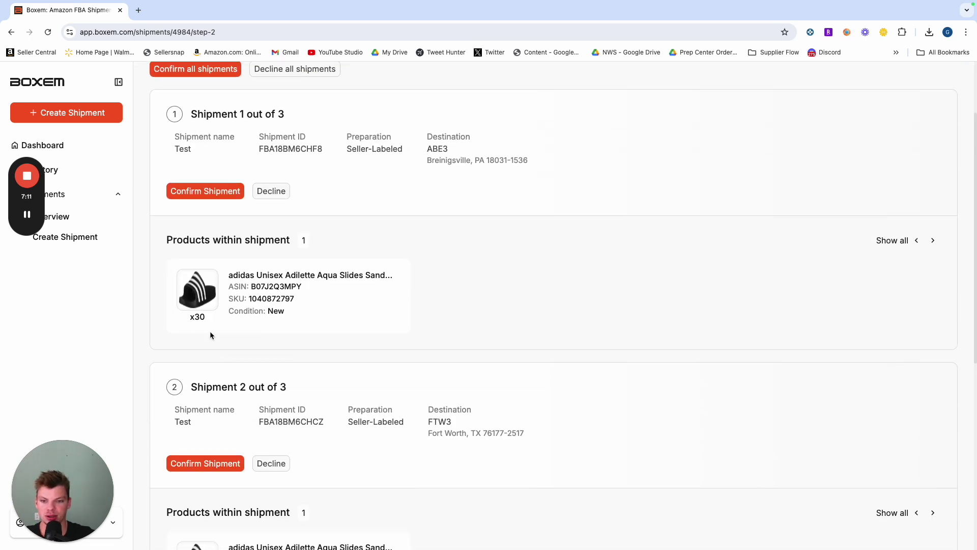
scroll(207, 326, "down", 7)
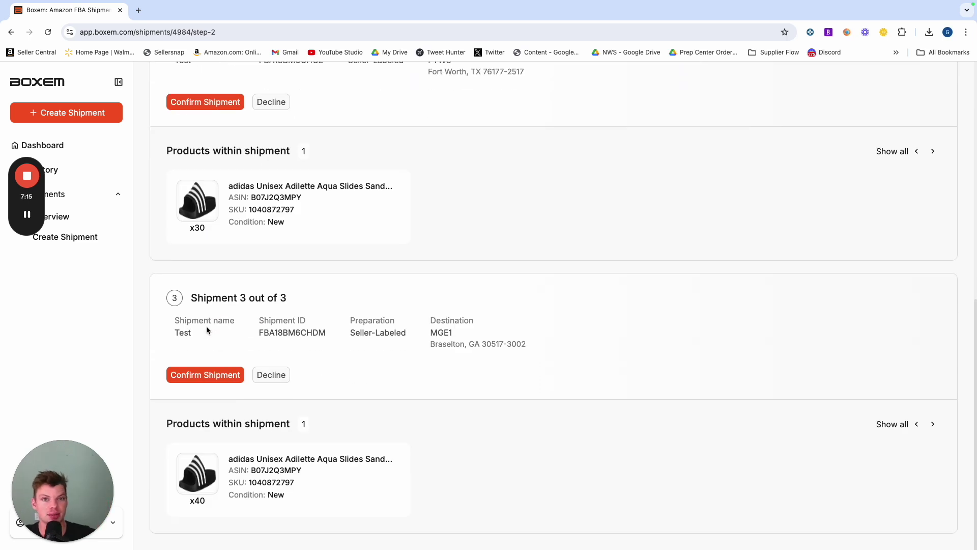
scroll(209, 318, "up", 9)
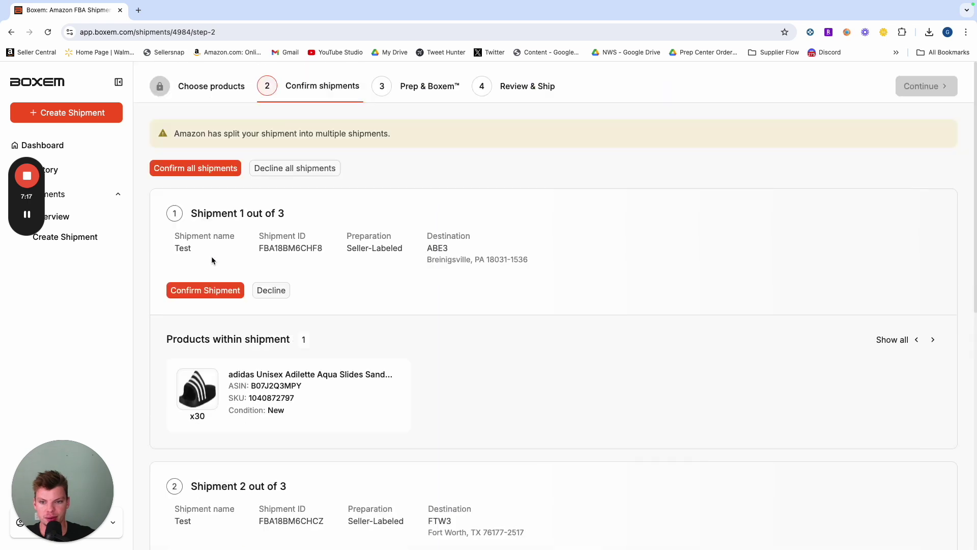
scroll(187, 392, "down", 2)
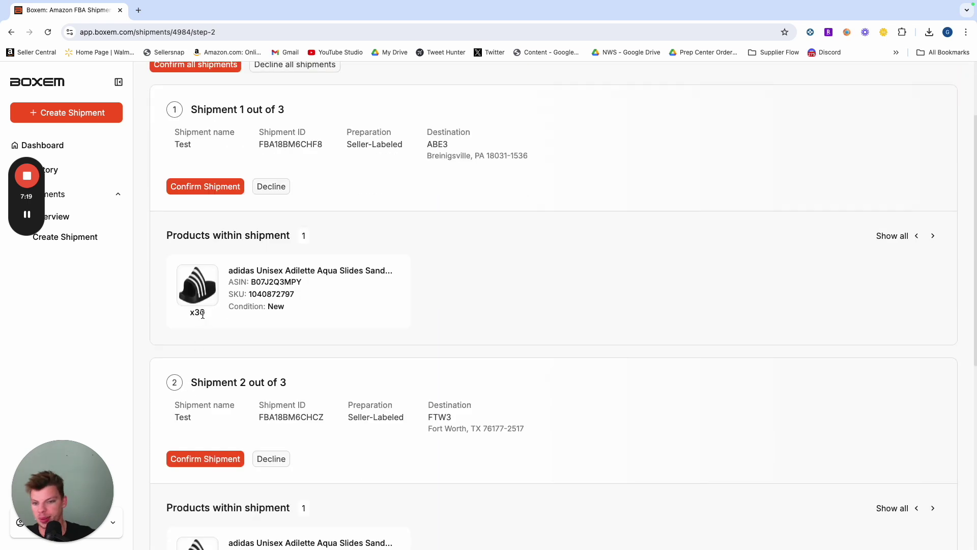
Review the second and third shipments' destinations and slide quantities, and return to the options for handling all shipments
scroll(203, 314, "down", 7)
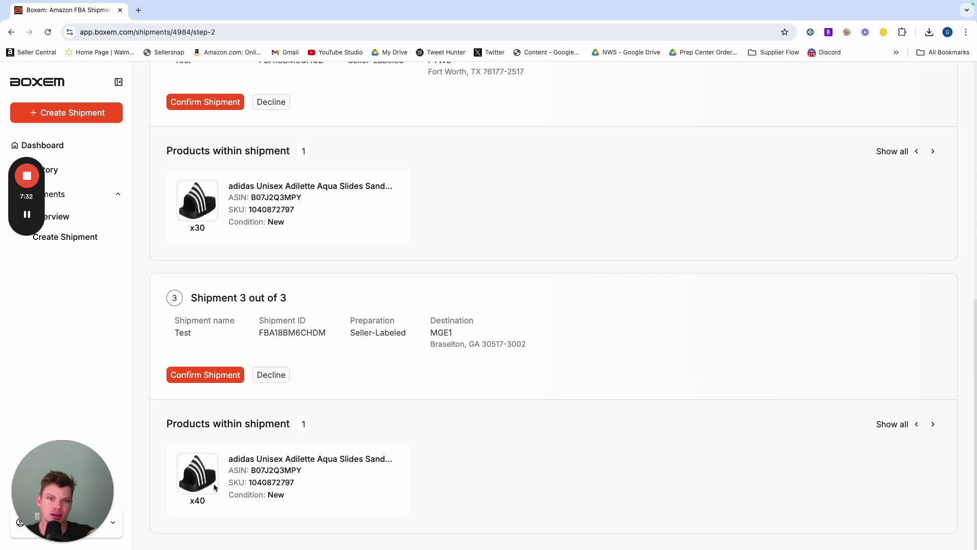
scroll(359, 401, "up", 1)
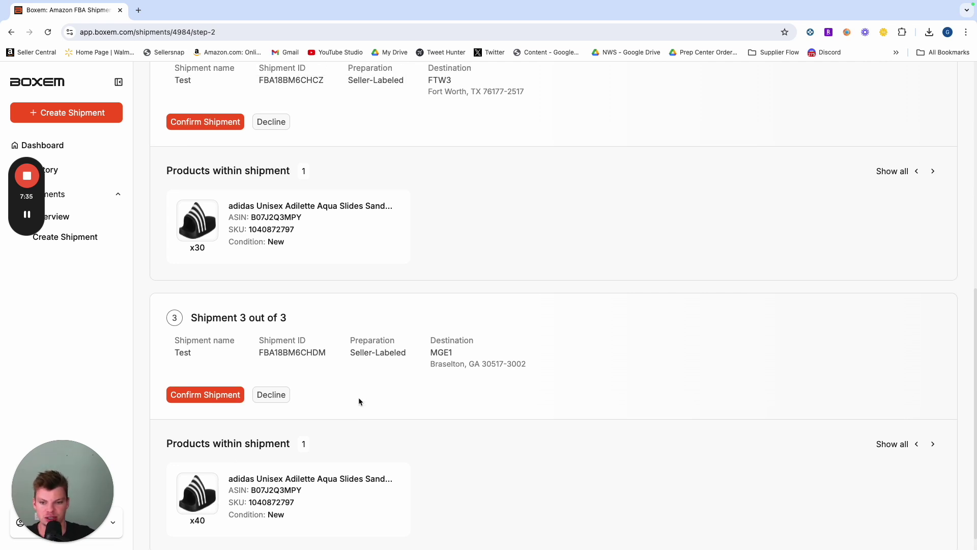
scroll(359, 401, "up", 8)
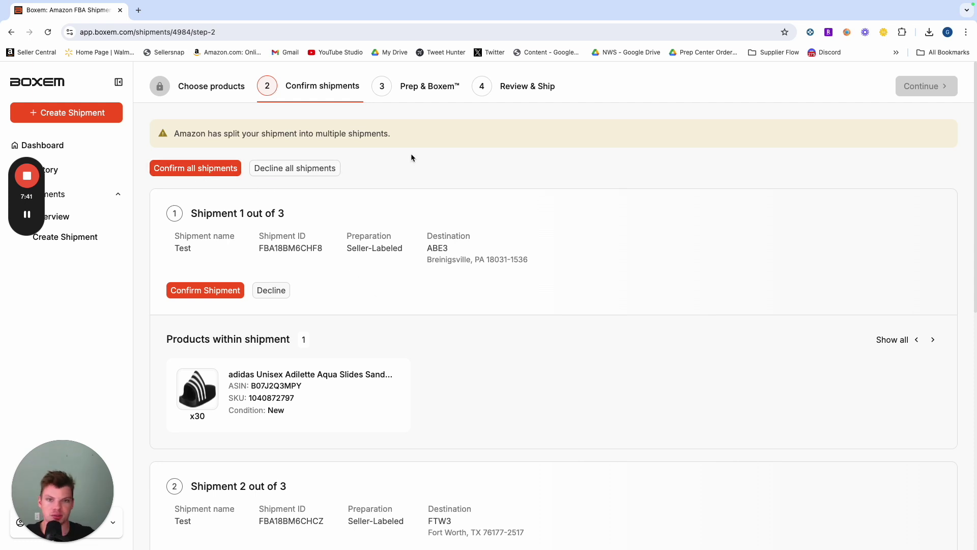
left_click(425, 172)
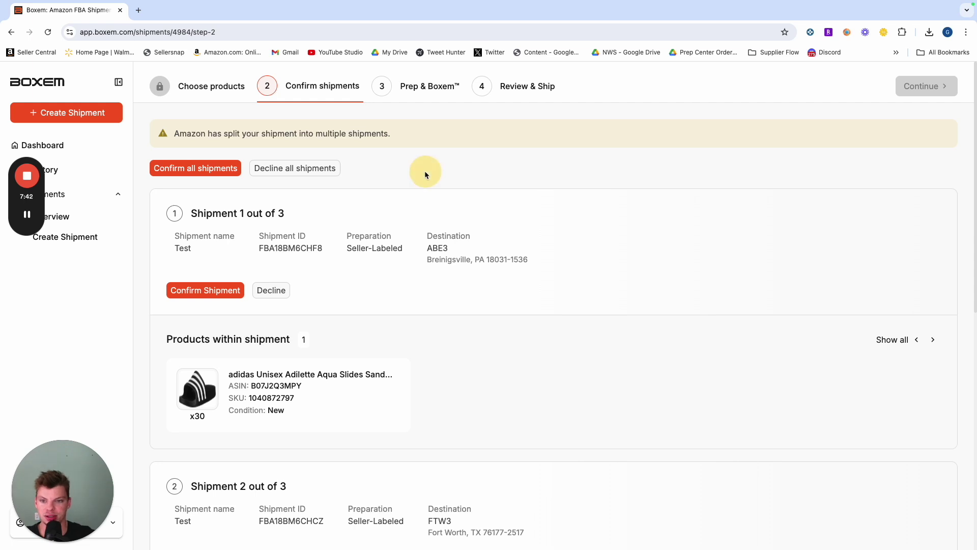
left_click(194, 172)
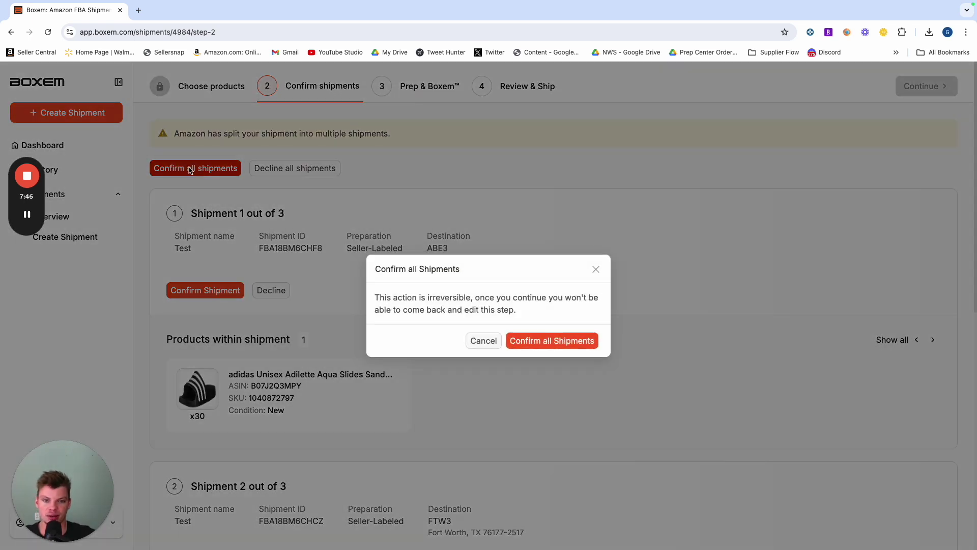
left_click(487, 341)
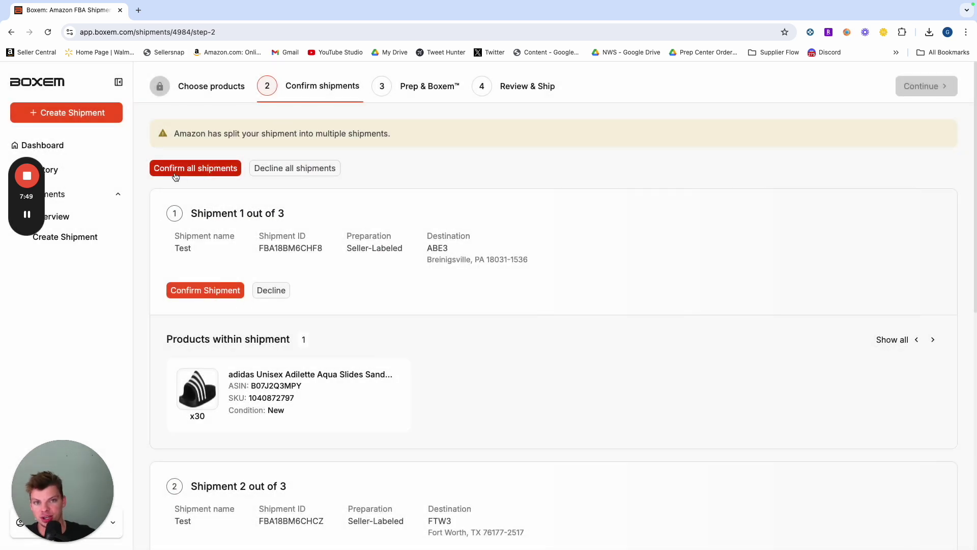